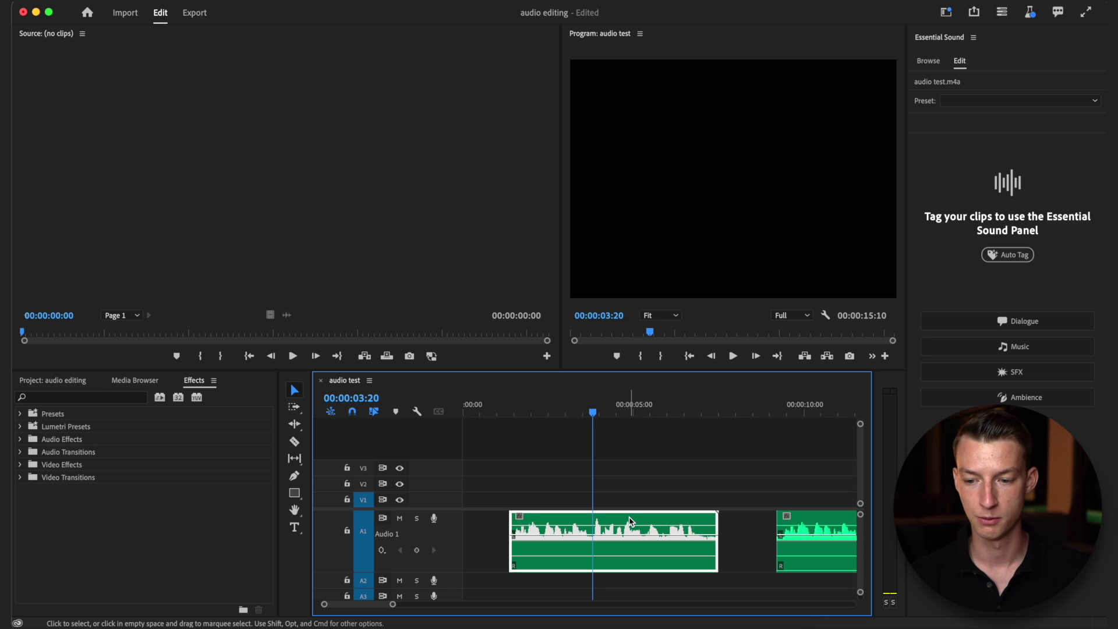
- Show the Essential Sound panel and auto-tag the first voice clip as Dialogue
click(425, 0)
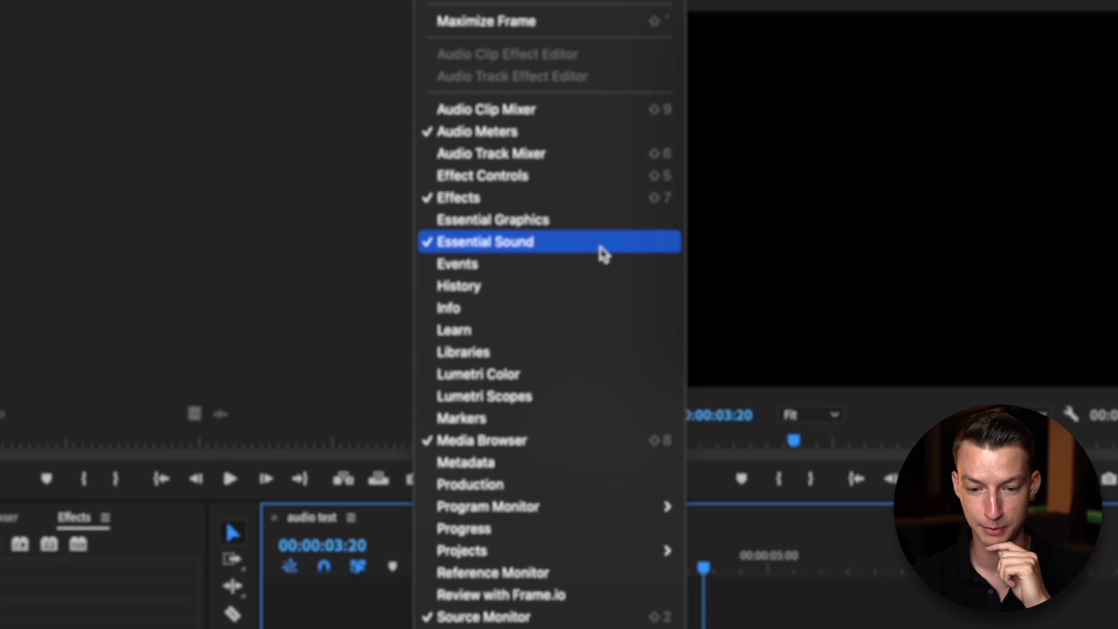
click(600, 245)
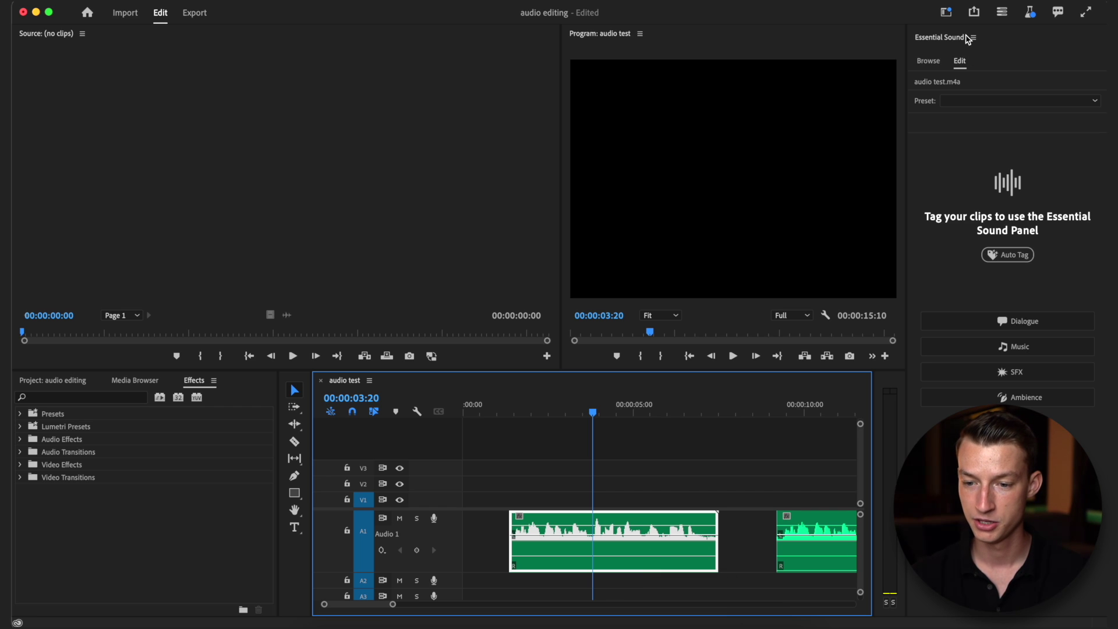
click(1022, 260)
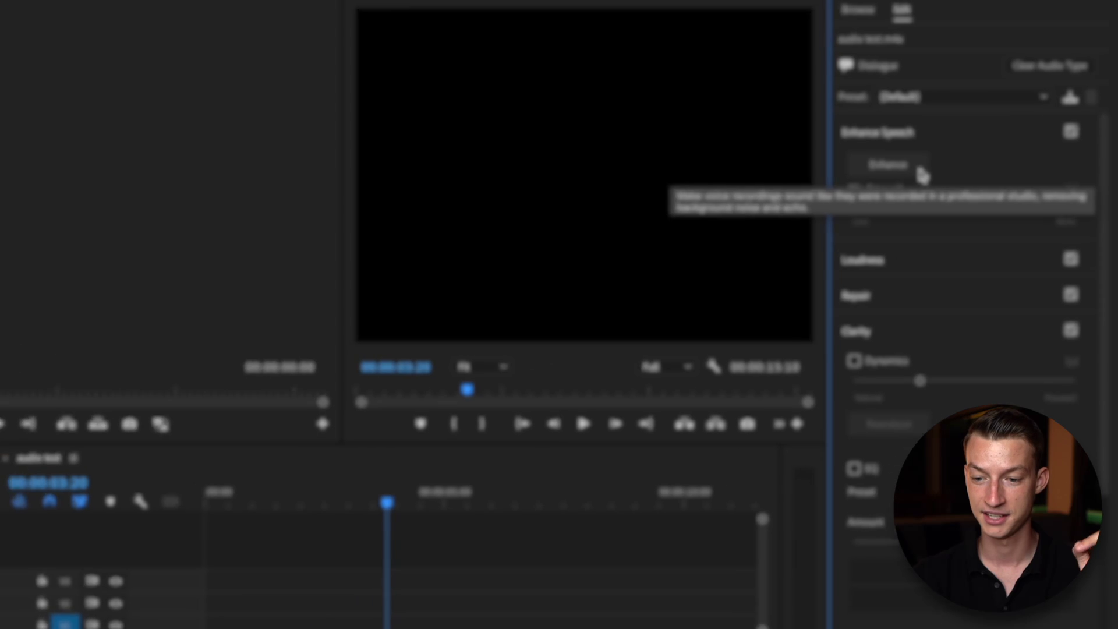
- Run Enhance Speech on the Dialogue clip and play back both clips to compare
click(918, 169)
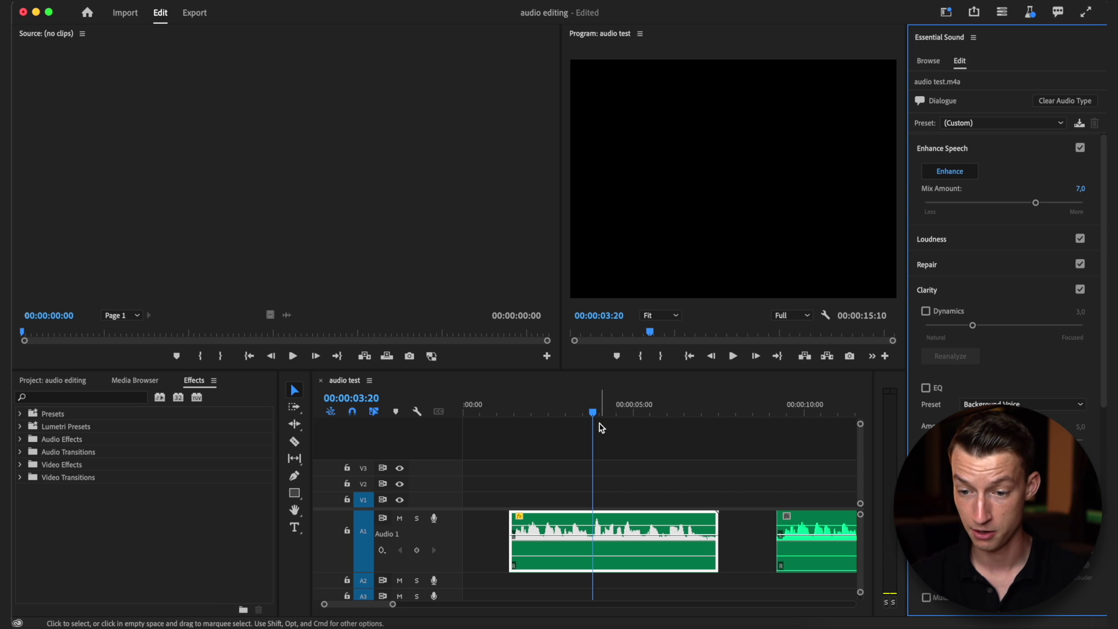
click(560, 414)
key(space)
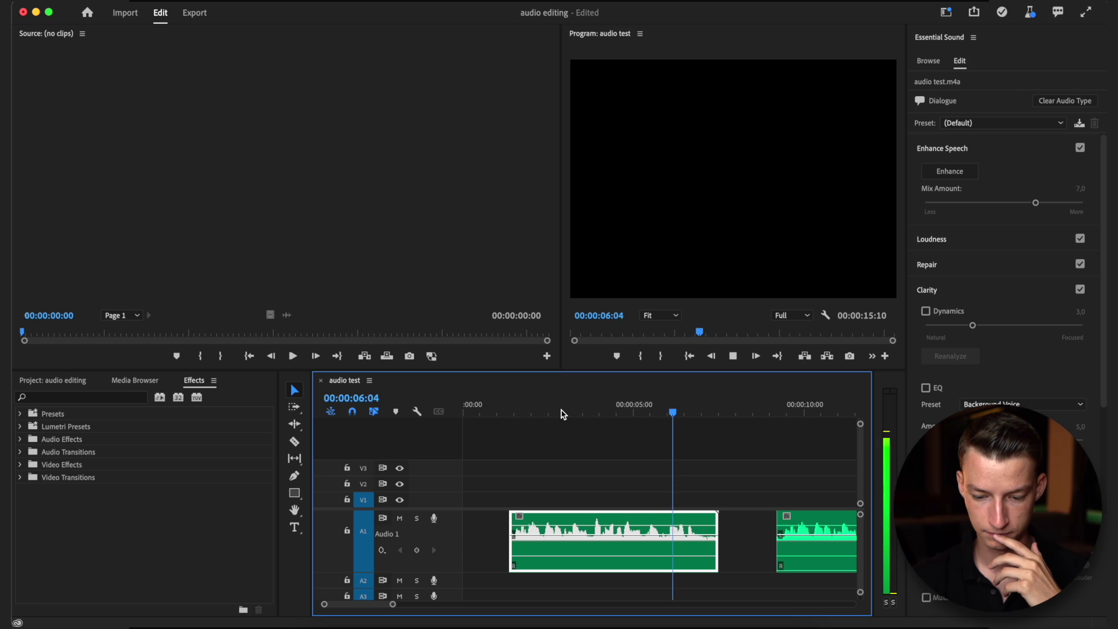
key(space)
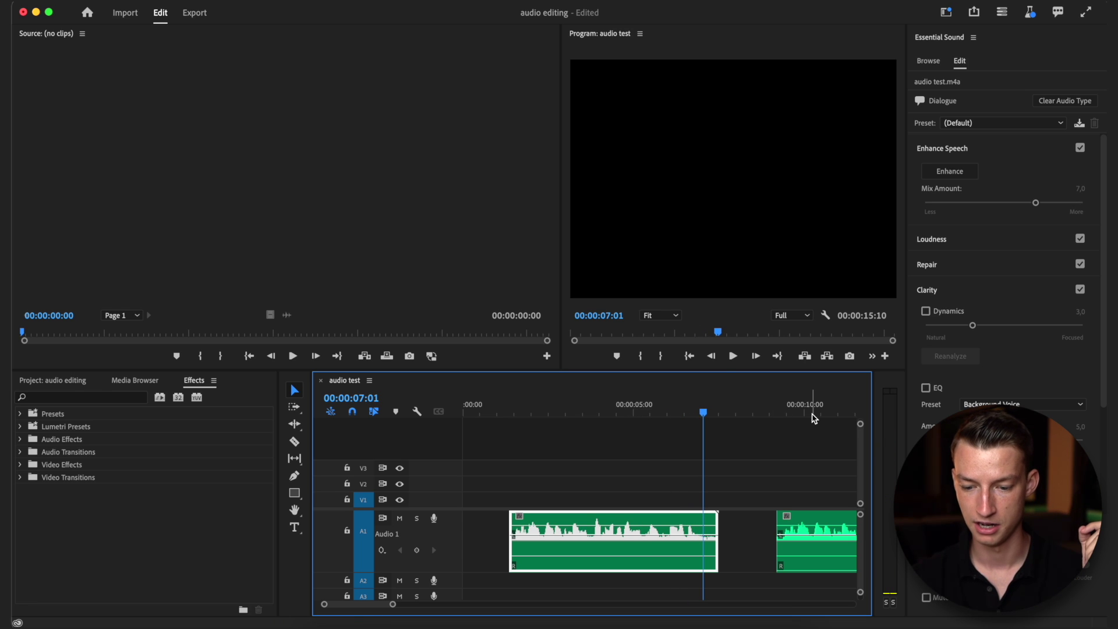
key(space)
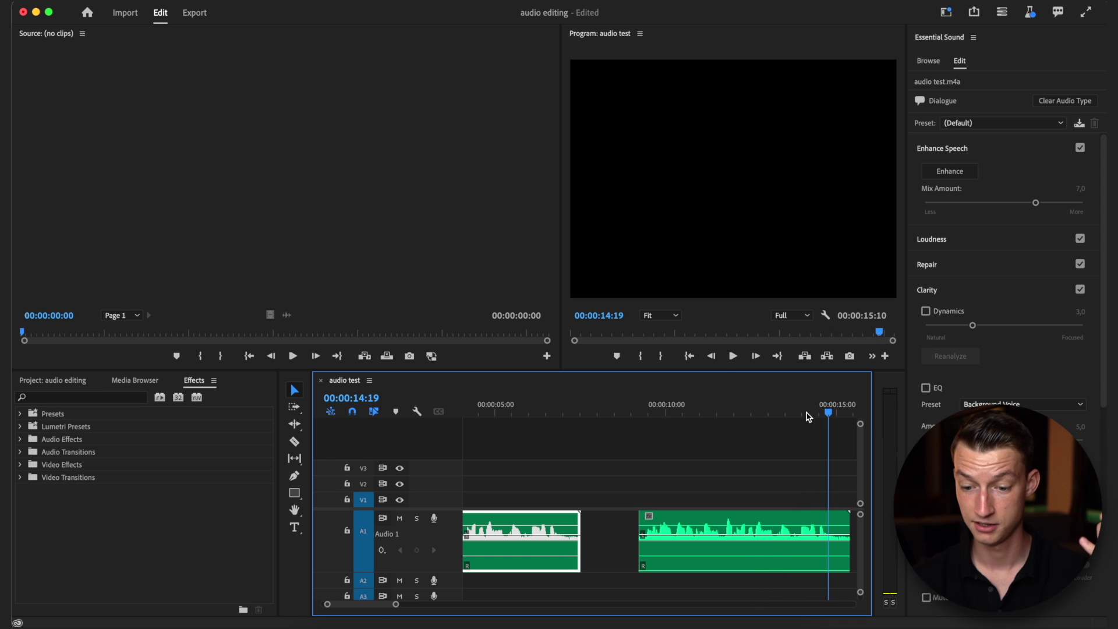
scroll(798, 456, down, 5)
scroll(798, 456, up, 3)
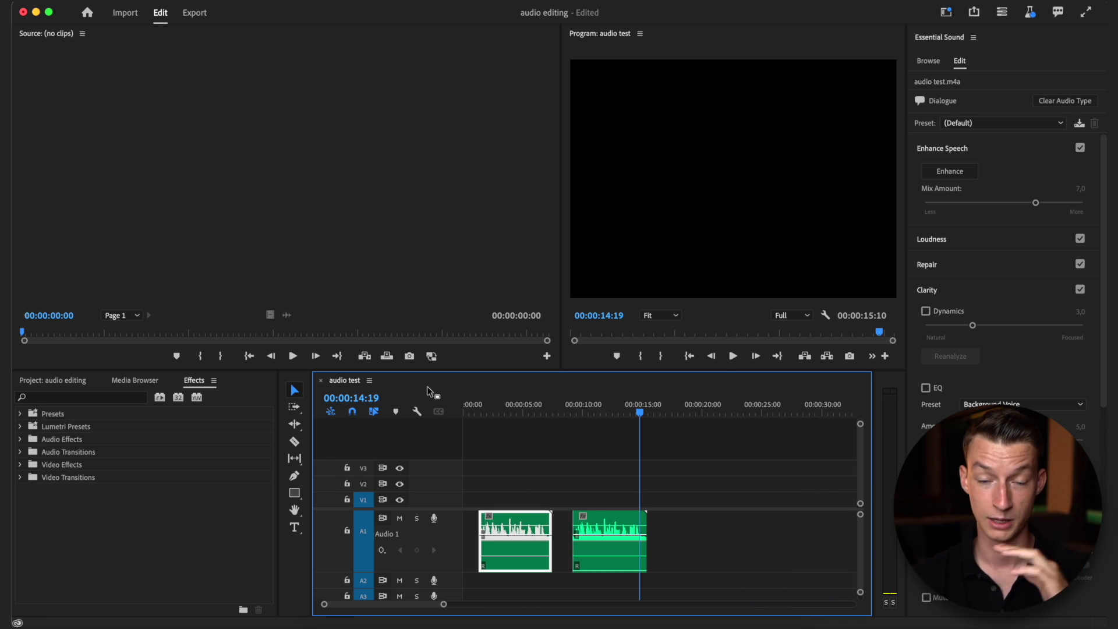
- Set the first clip's Enhance Speech mix amount to 9.1, making the preset Custom
click(490, 410)
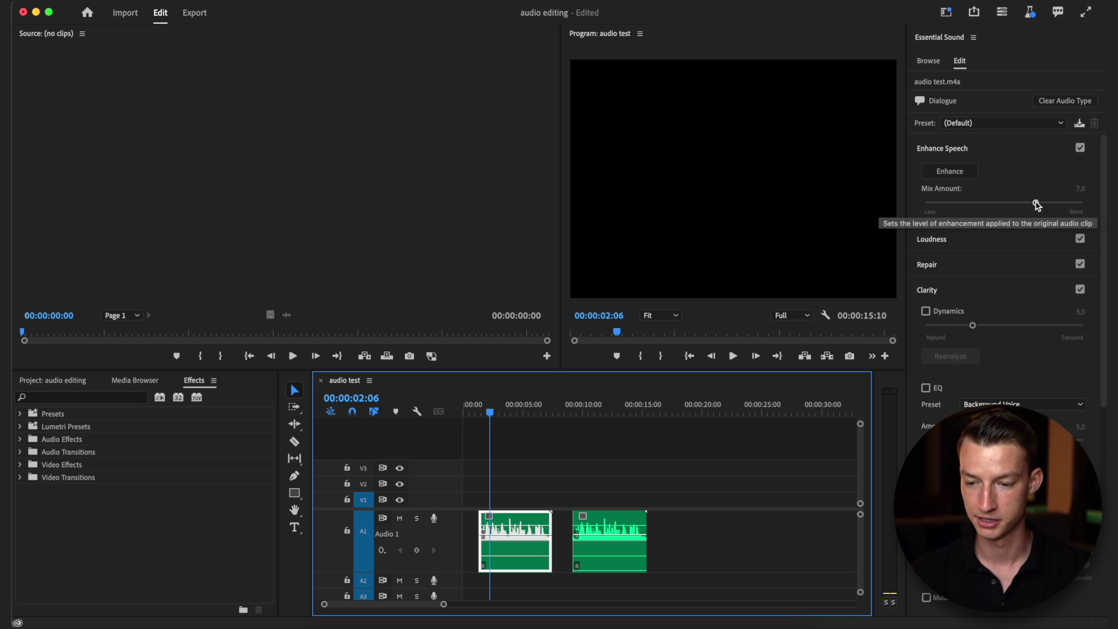
scroll(1047, 272, down, 5)
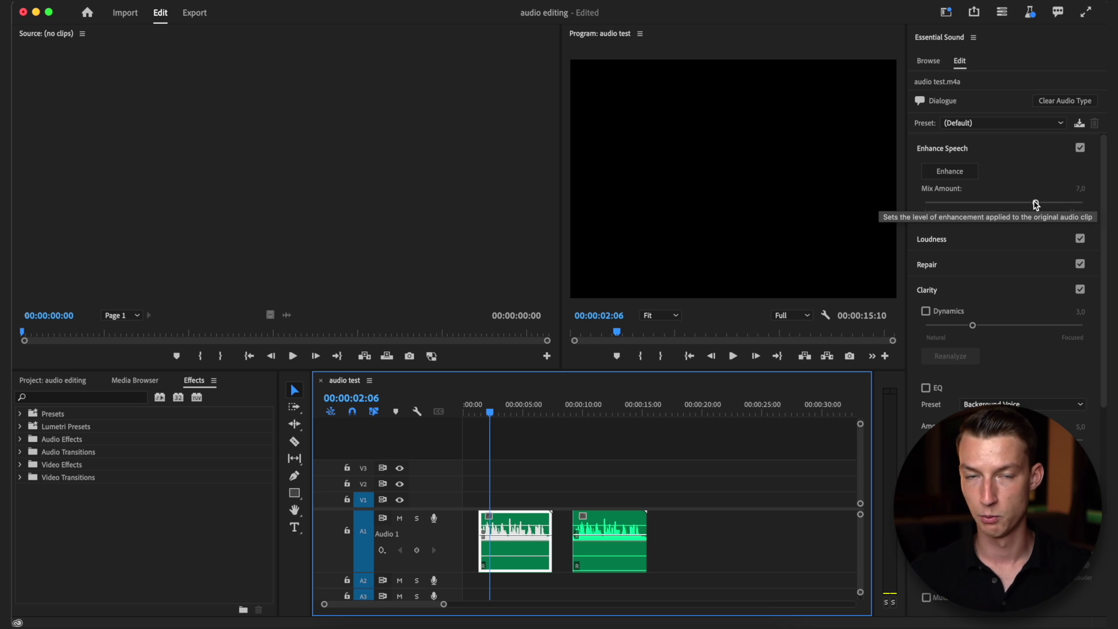
drag(1035, 203, 997, 204)
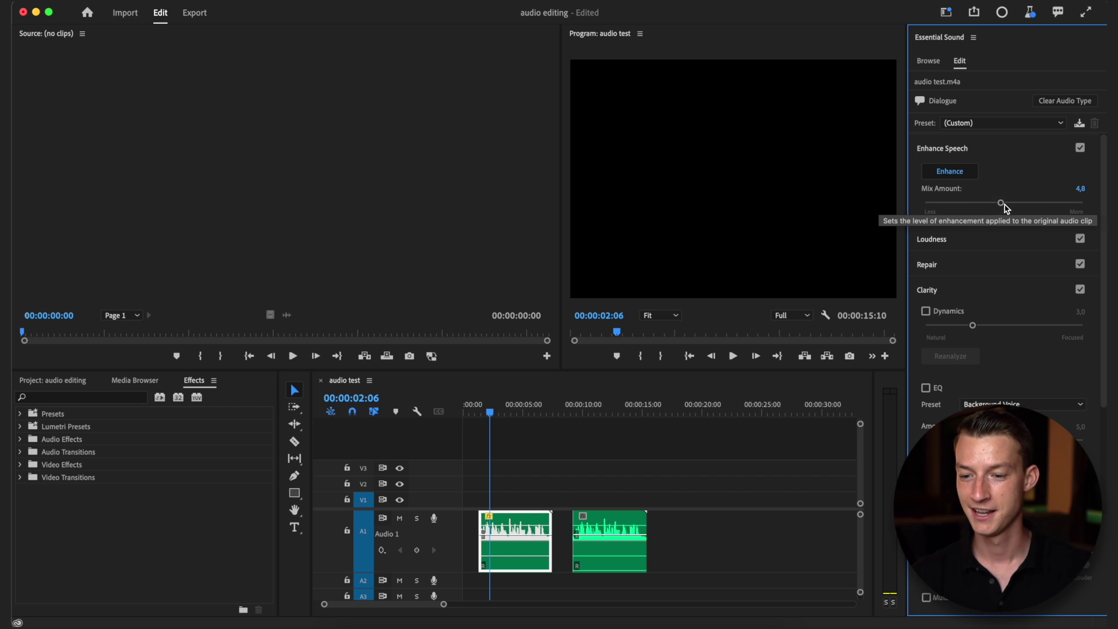
drag(1002, 204, 1069, 205)
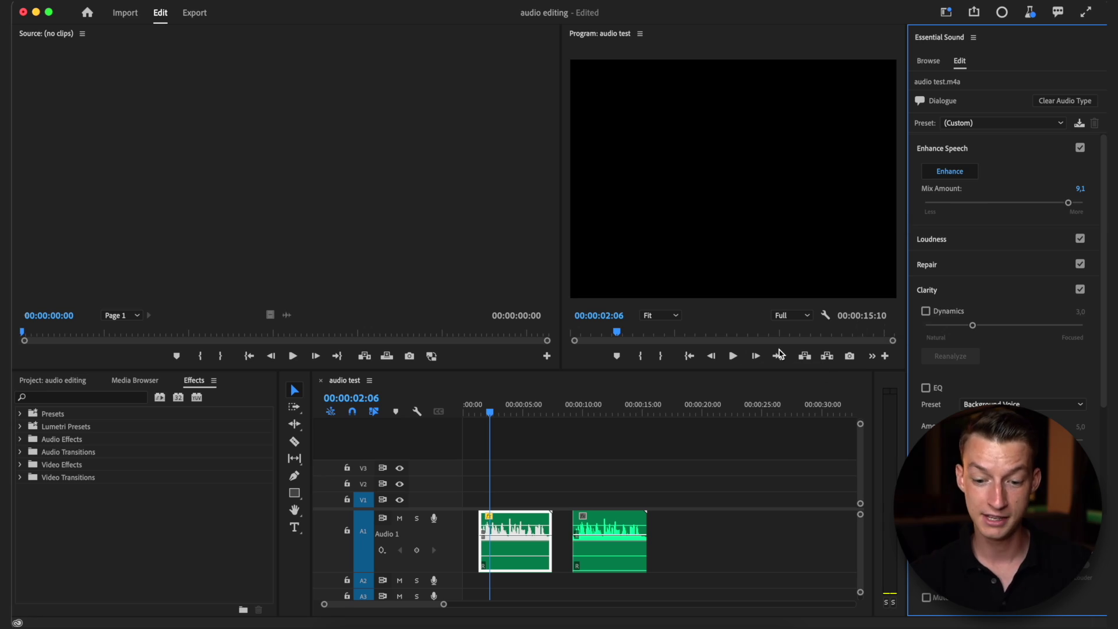
- Apply Parametric Equalizer to the second voice clip and show both EQs in Effect Controls
click(610, 407)
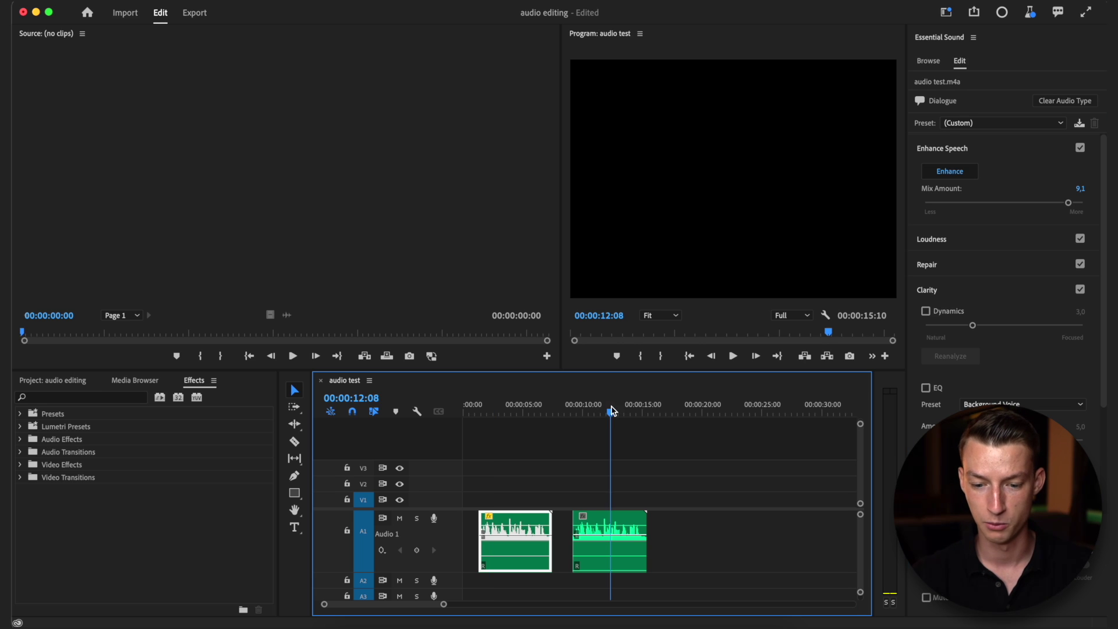
click(609, 568)
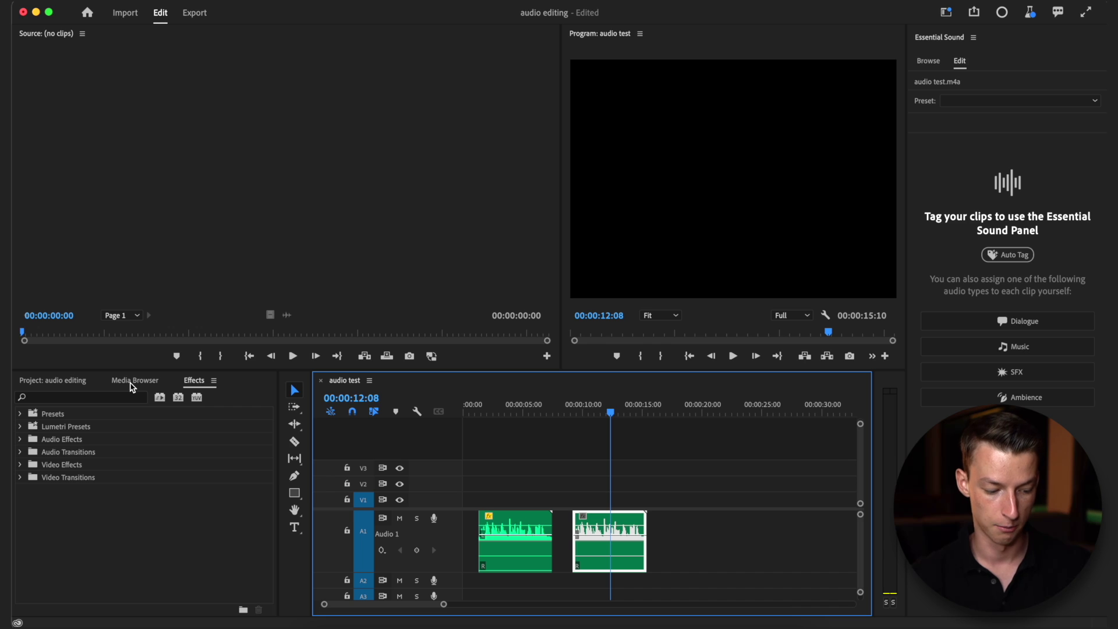
click(81, 398)
text(equ)
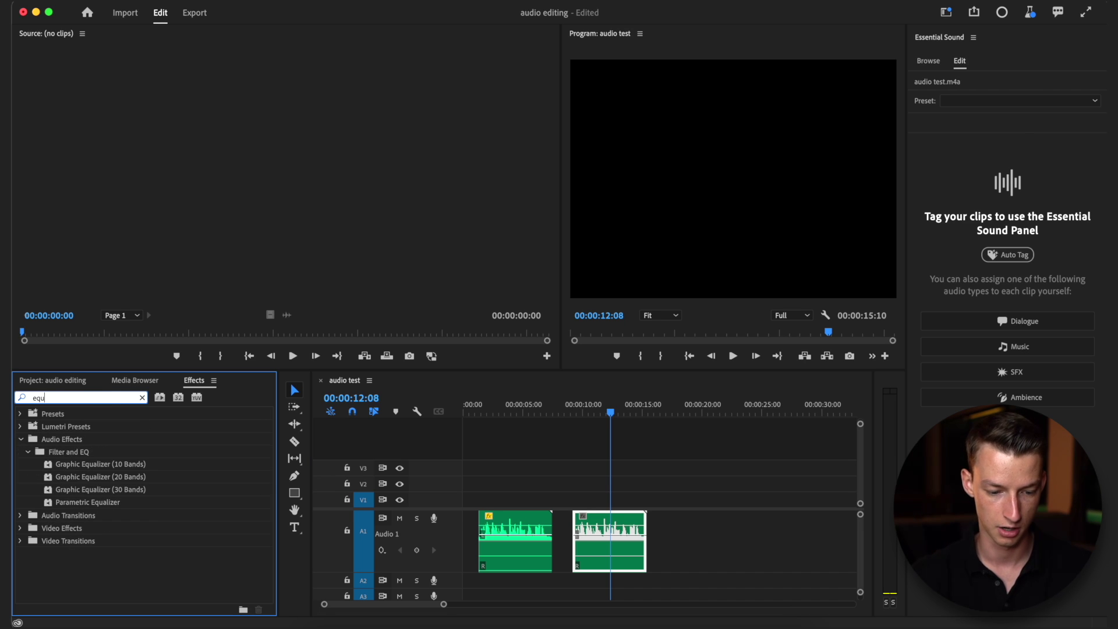
text(alize)
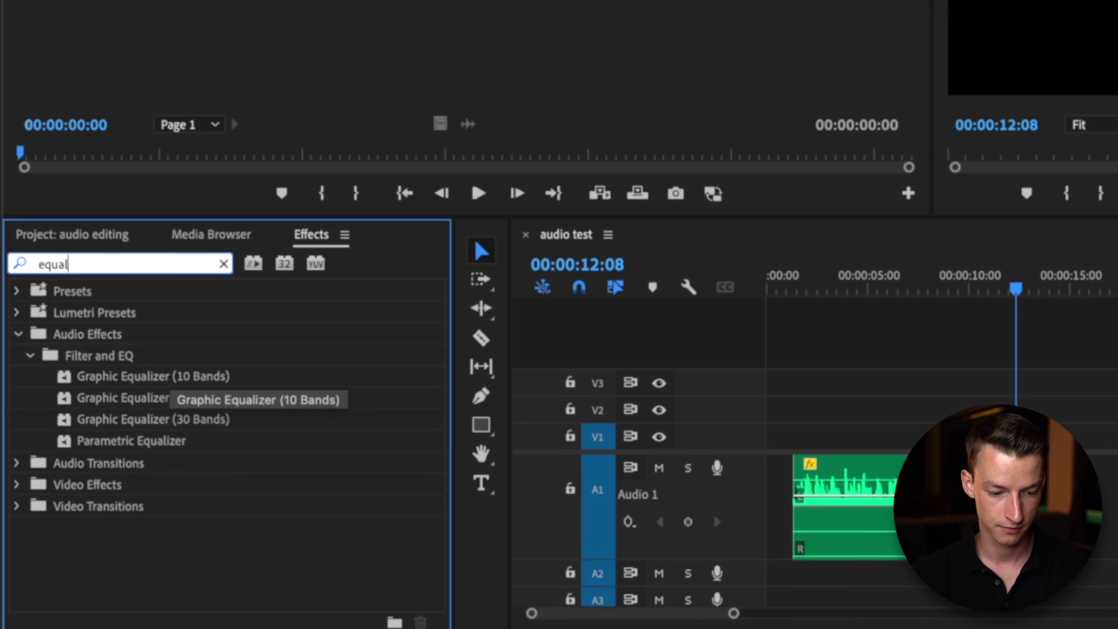
text(r)
click(162, 440)
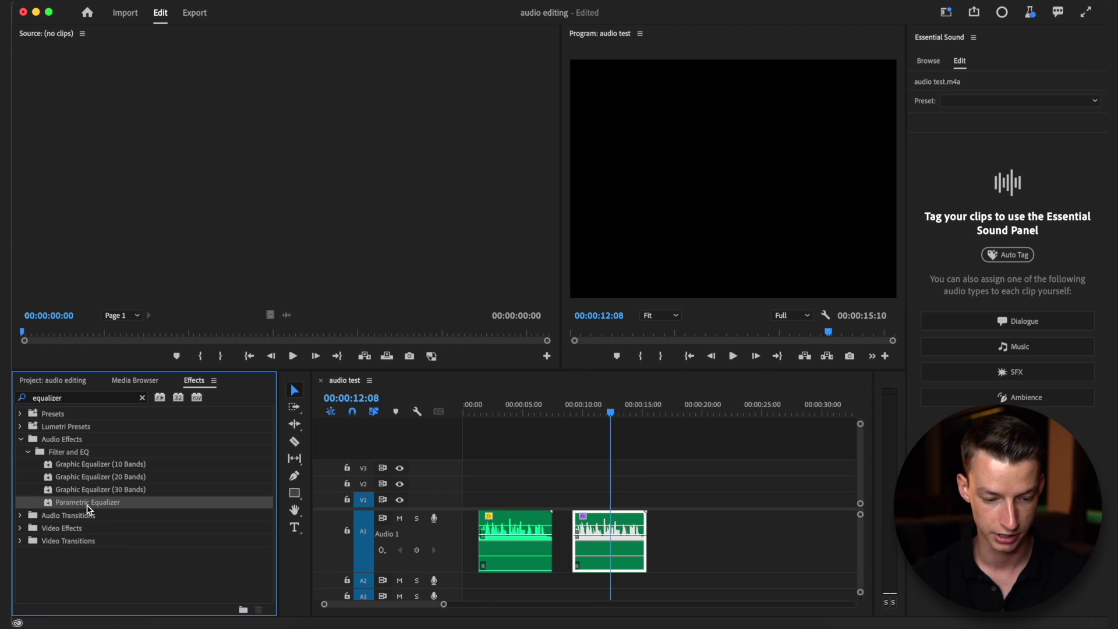
drag(89, 508, 658, 545)
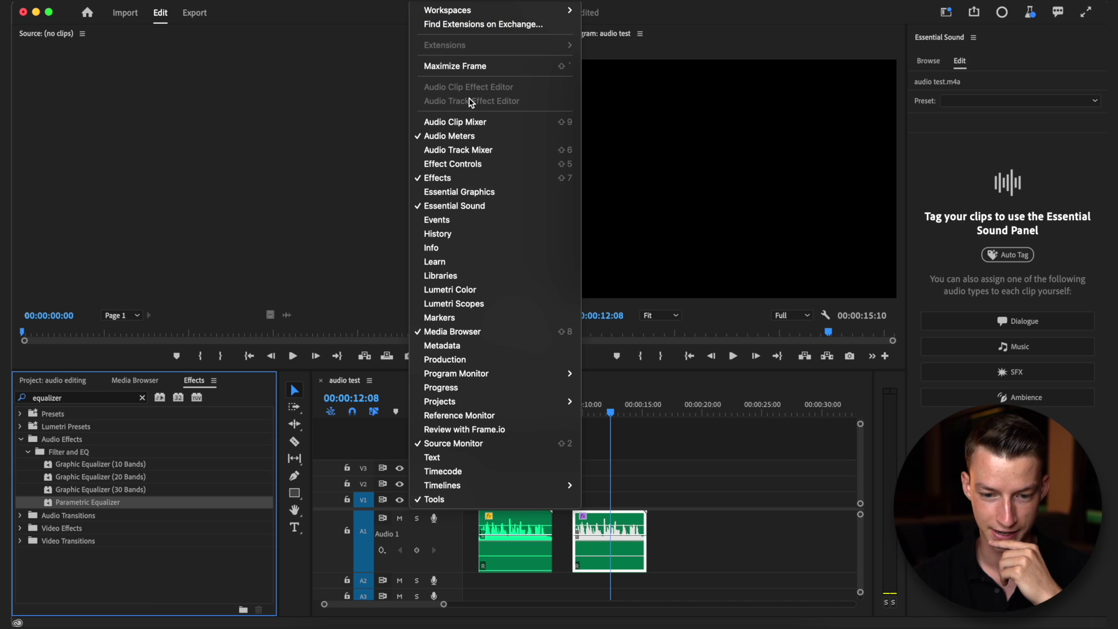
click(466, 163)
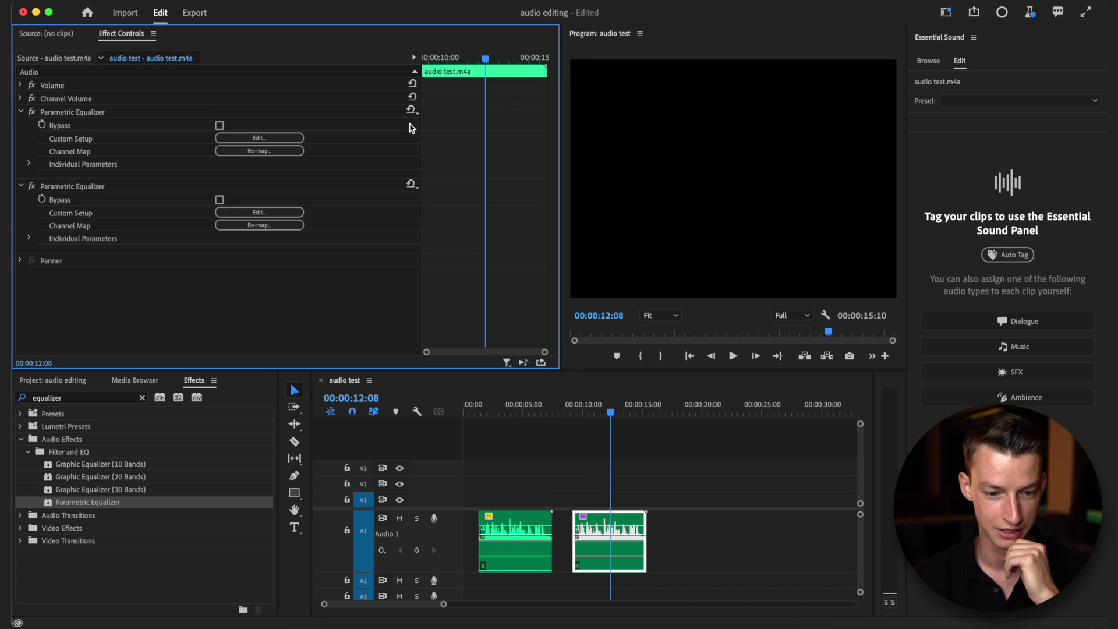
key(ctrl+a)
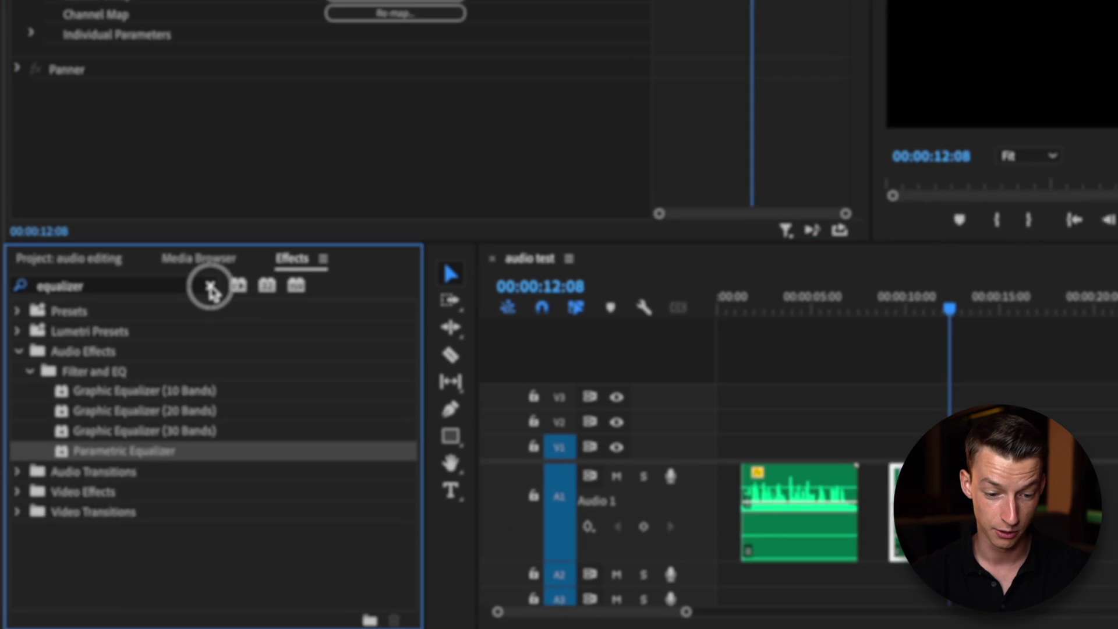
- Apply DeNoise and Amplify to the voice clip from the Effects search
click(142, 397)
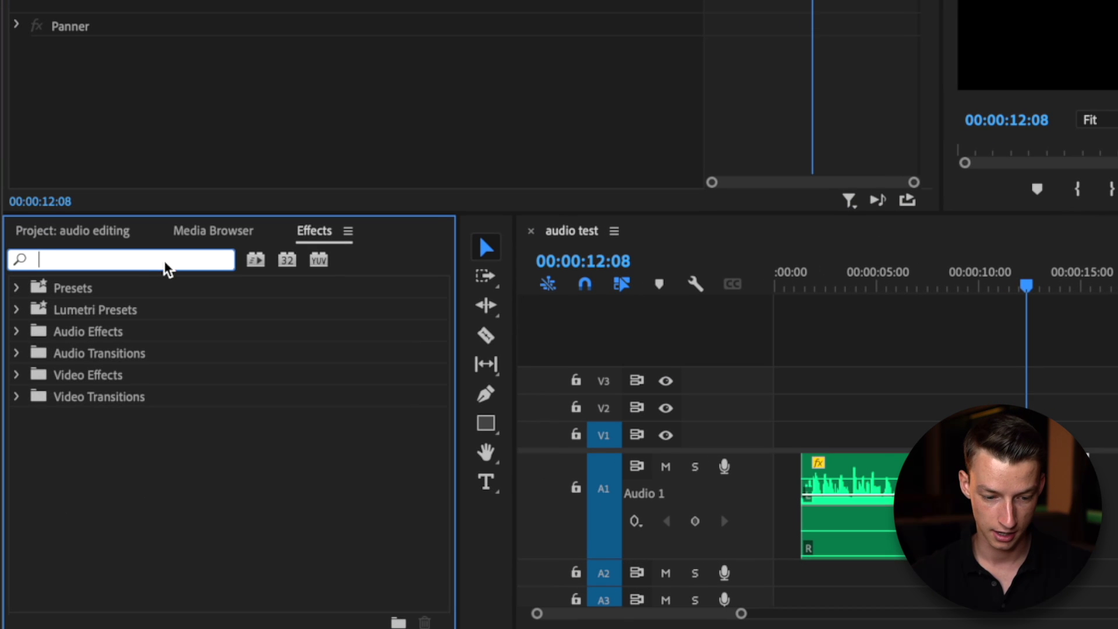
text(deno)
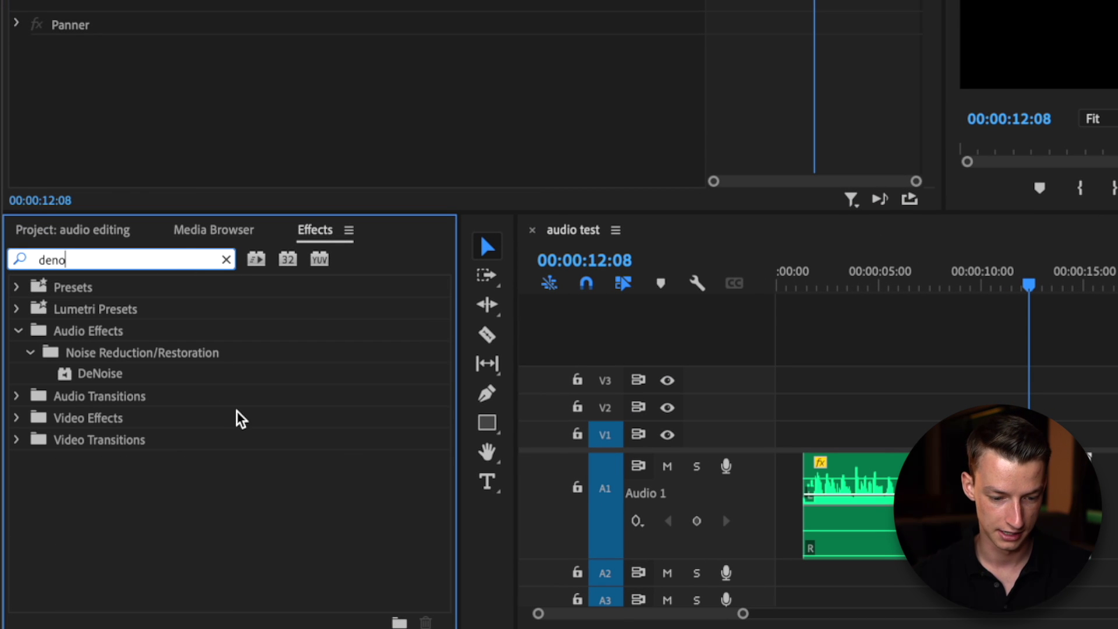
drag(128, 379, 781, 469)
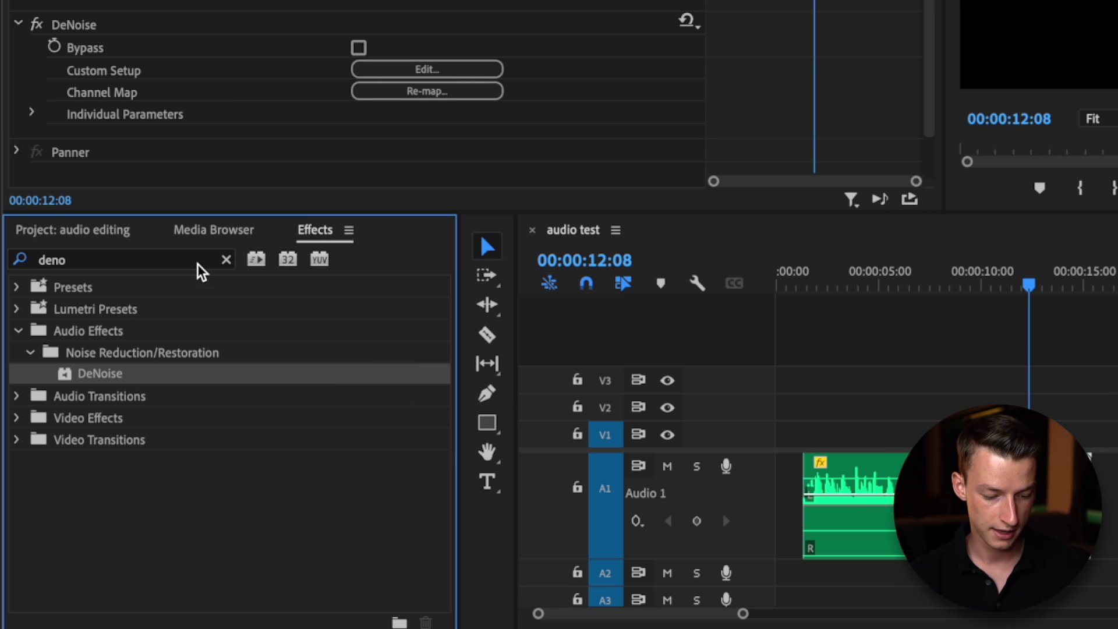
click(226, 261)
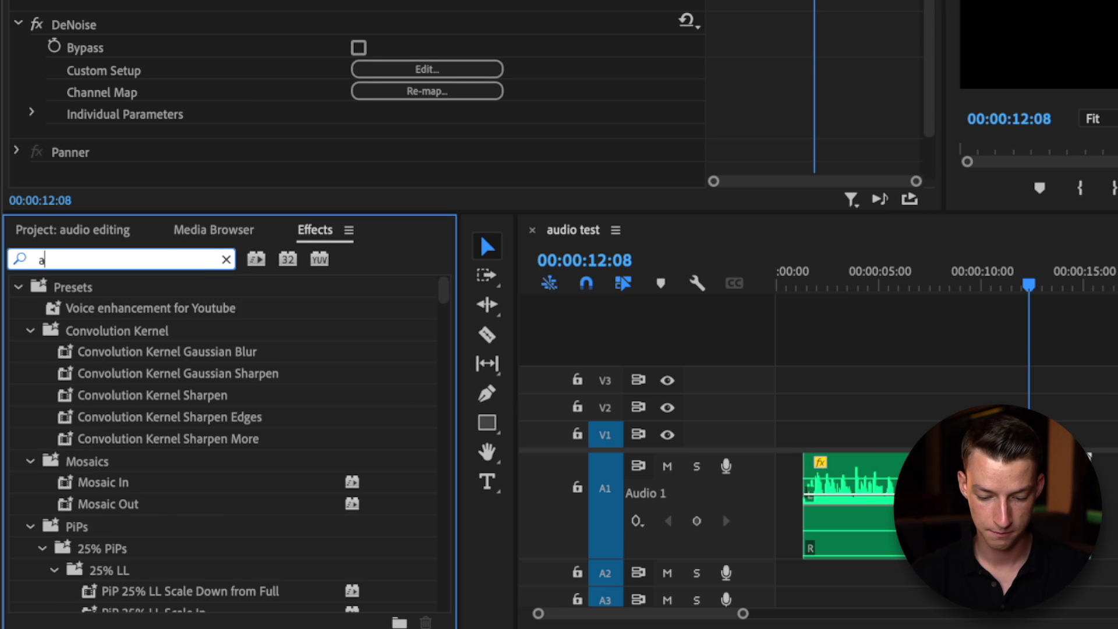
text(mp)
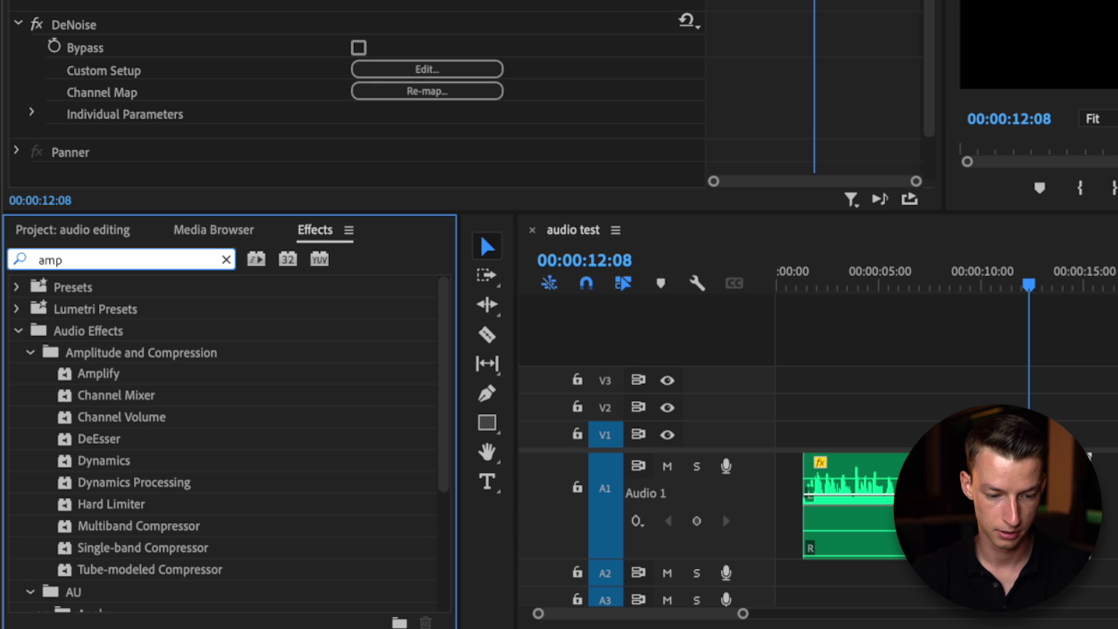
text(lif)
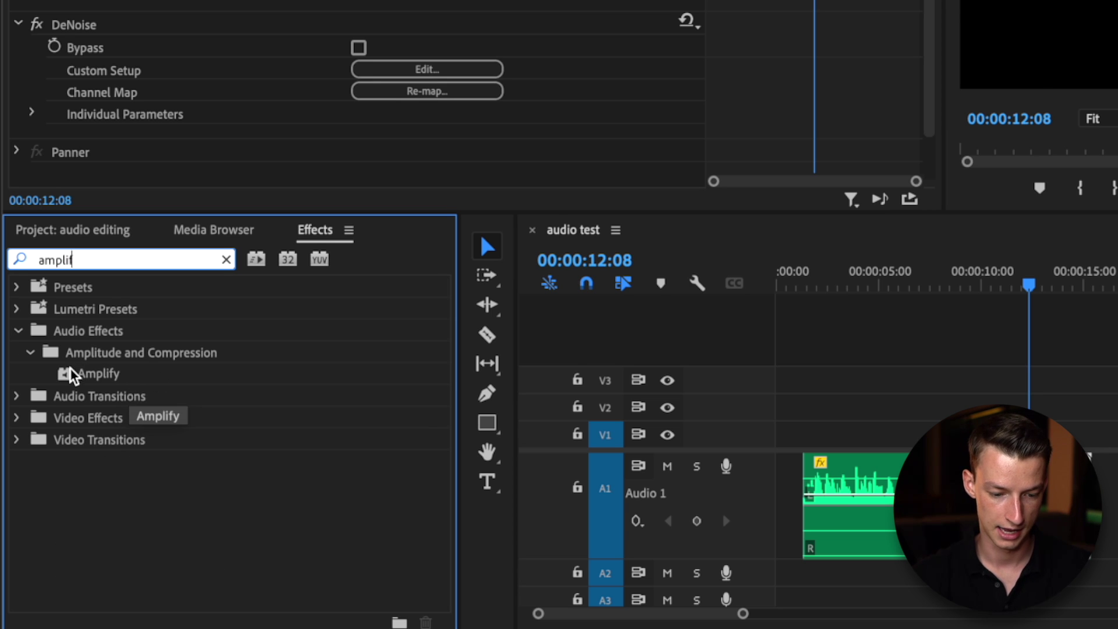
drag(134, 389, 812, 466)
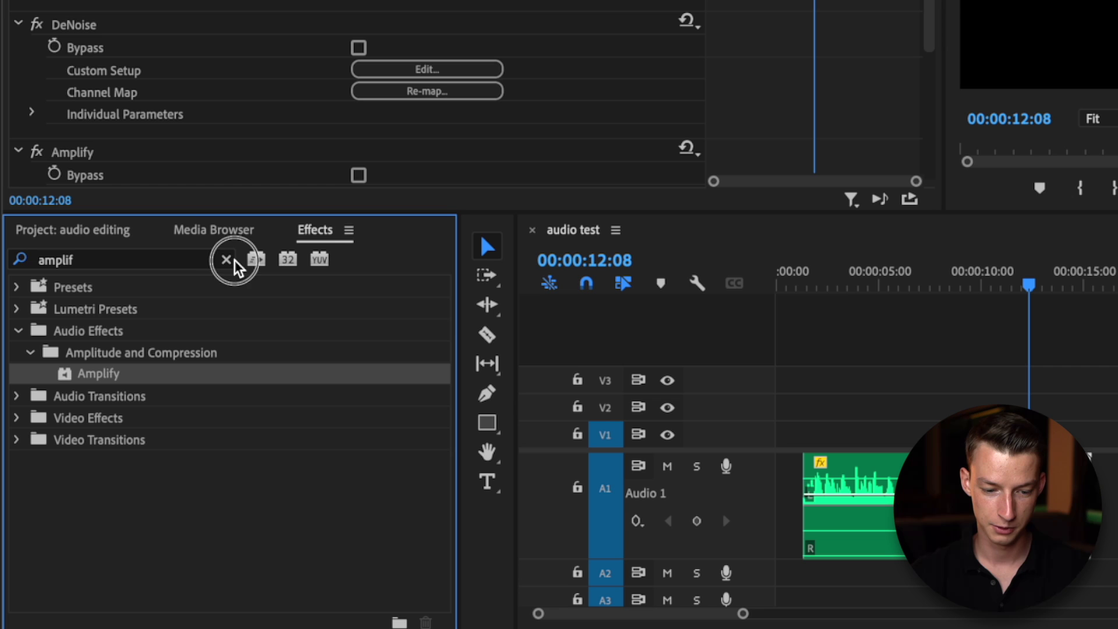
- Apply Hard Limiter and DeEsser to the voice clip on A1
click(187, 258)
click(225, 260)
text(hard)
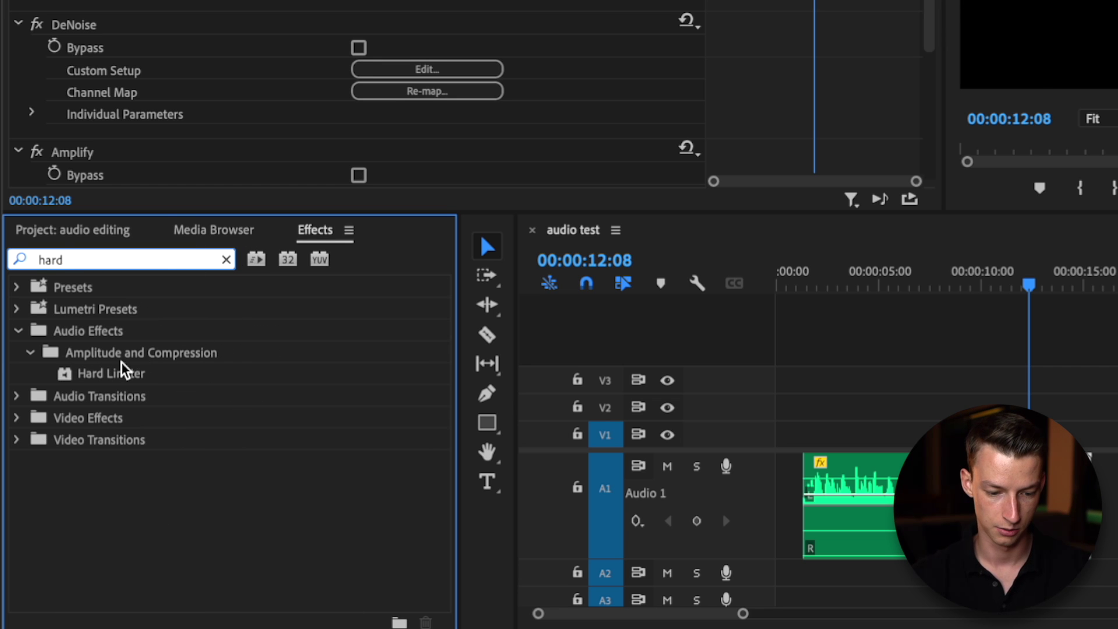
drag(122, 370, 1094, 460)
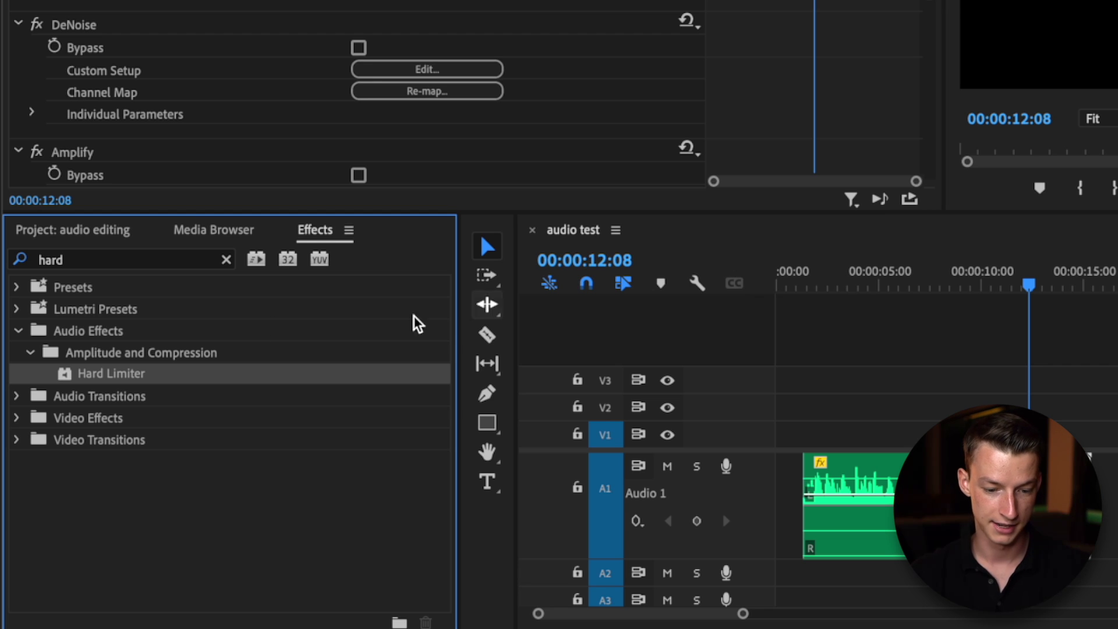
click(227, 260)
text(deess)
click(86, 377)
drag(87, 377, 990, 484)
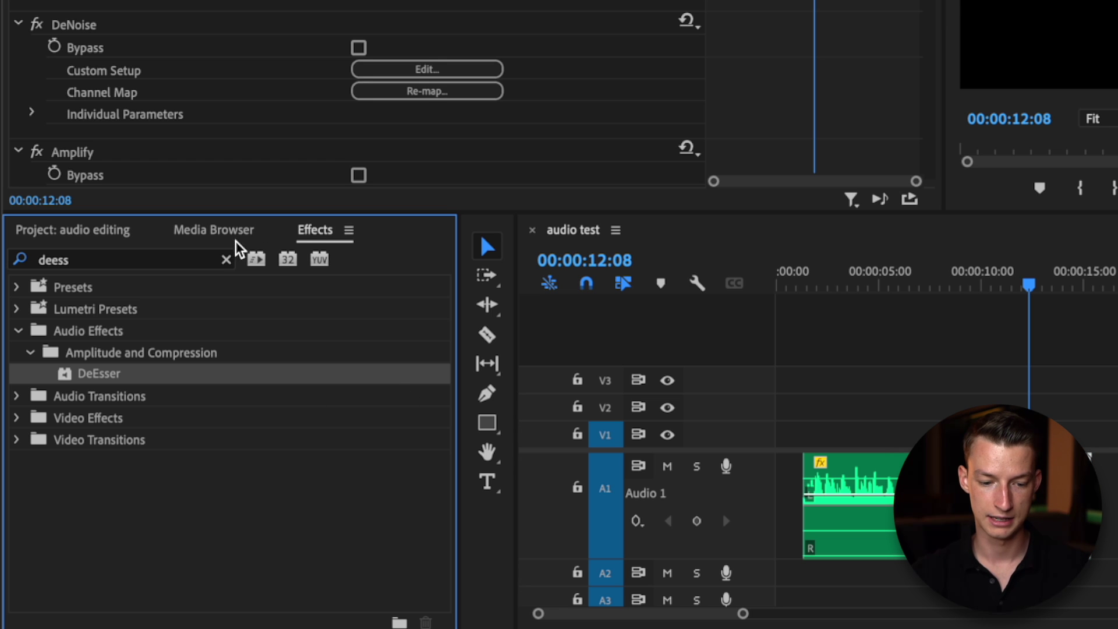
- Search for the Single-band Compressor, then apply Fill Right with Left to both A1 clips
click(226, 260)
click(190, 258)
text(single)
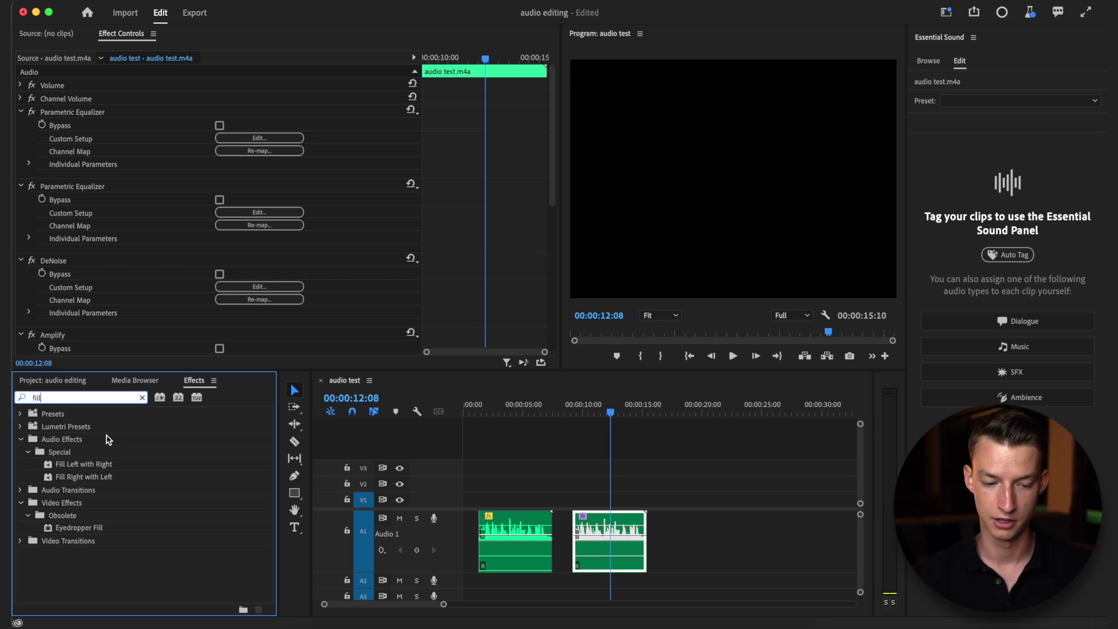
key(space)
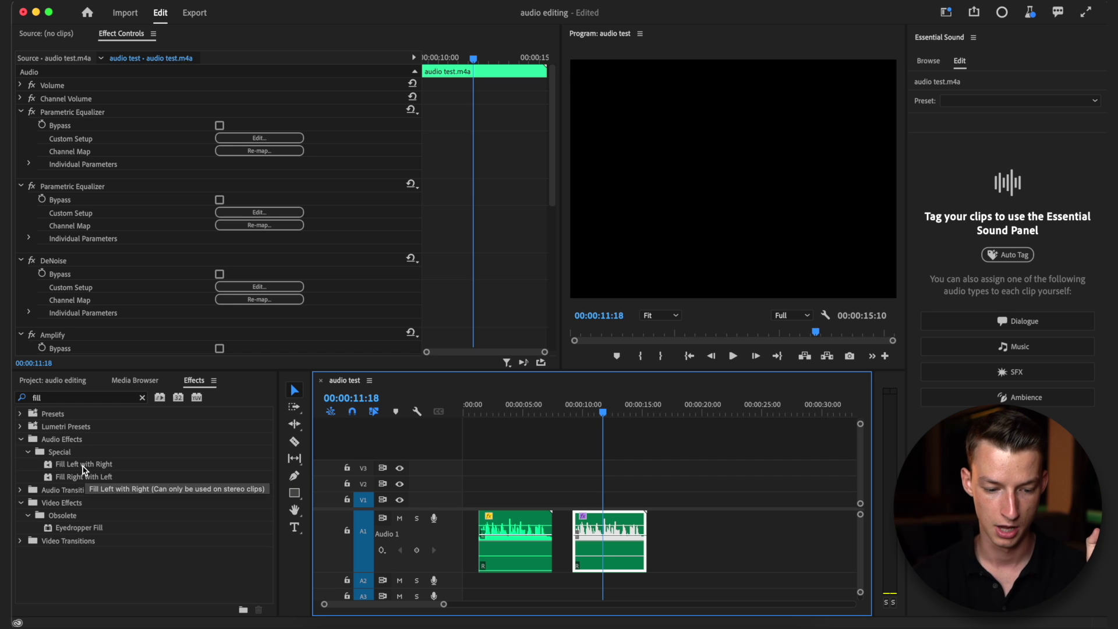
drag(81, 476, 598, 531)
drag(128, 484, 531, 521)
click(614, 504)
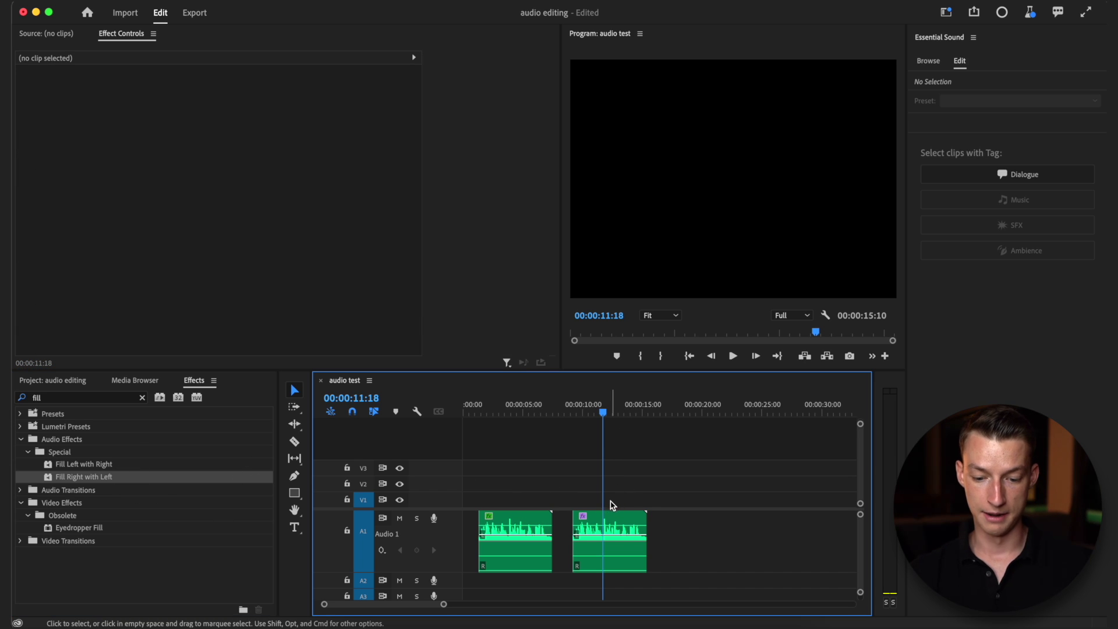
- Give the first Parametric Equalizer on the second clip the Vocal Enhancer preset
click(611, 536)
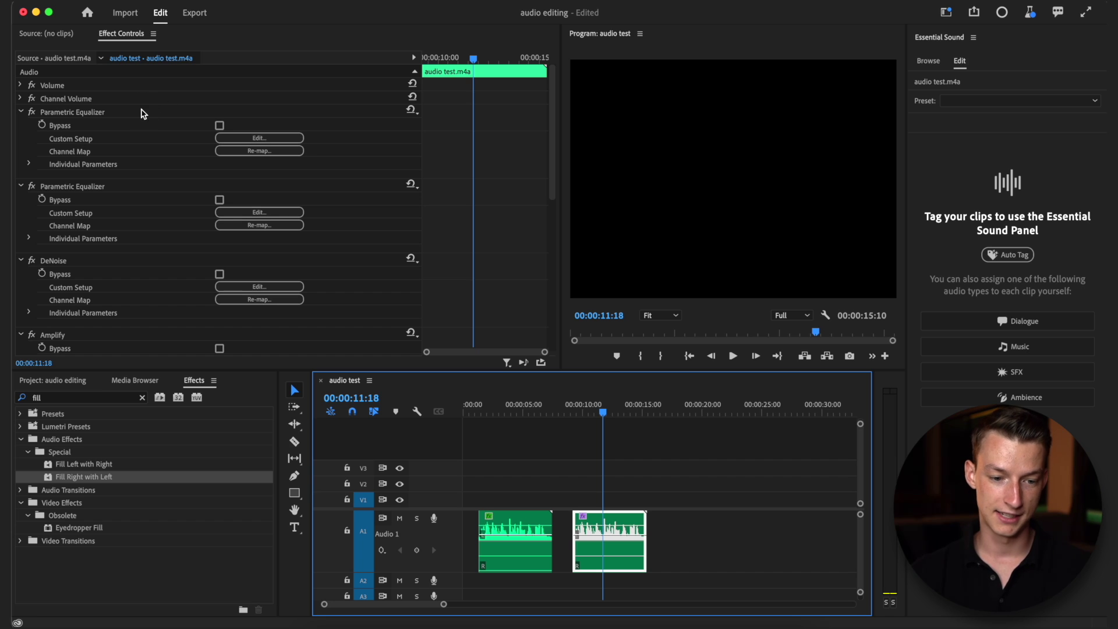
click(84, 113)
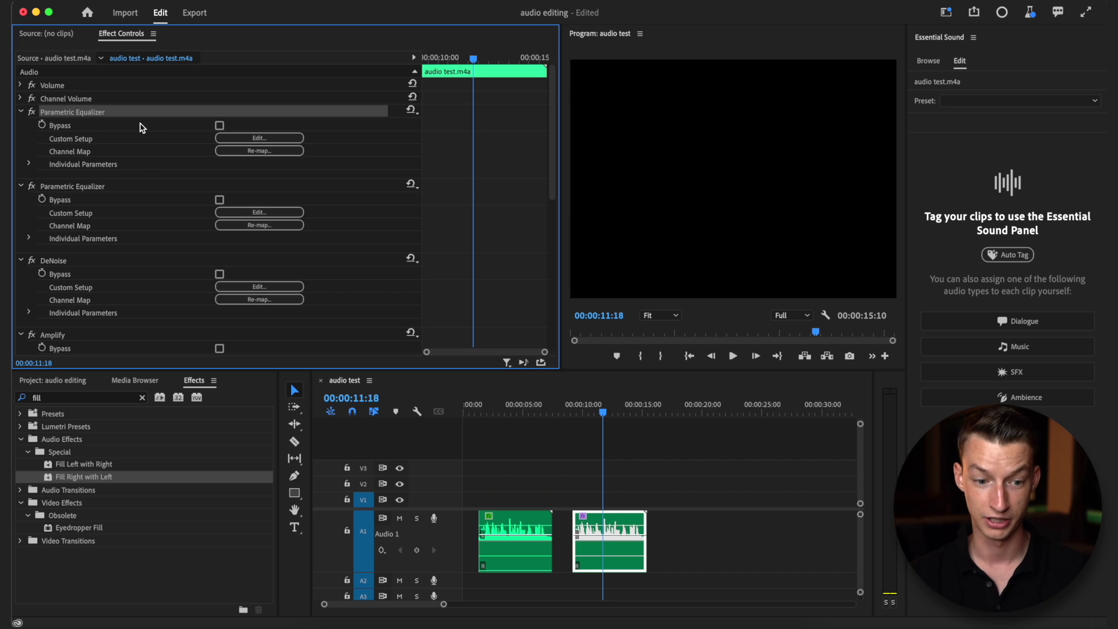
click(268, 143)
click(466, 191)
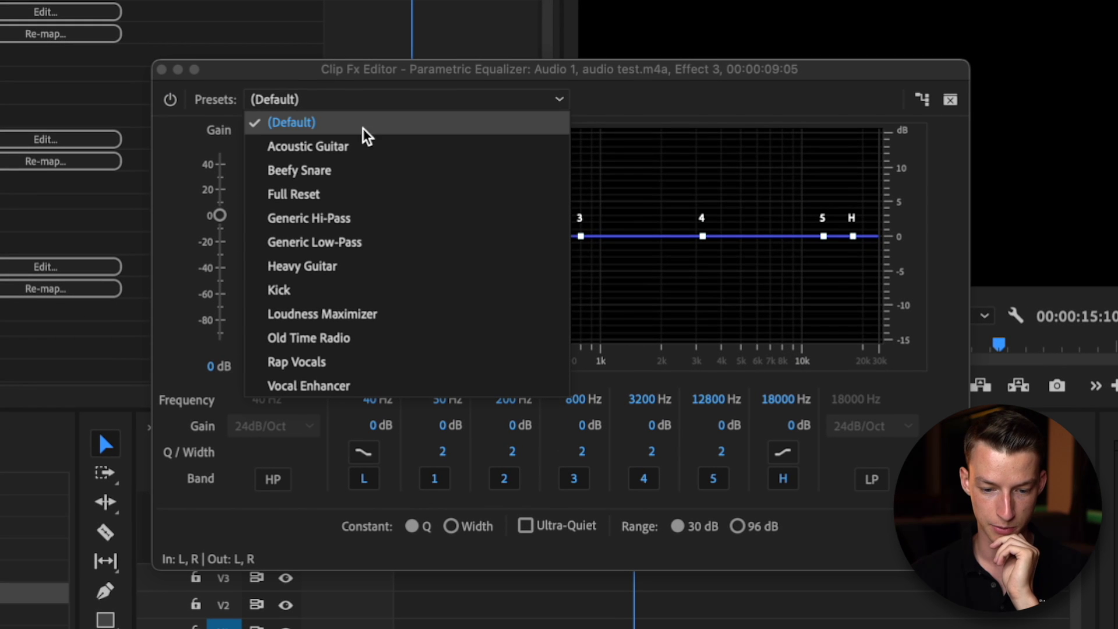
click(309, 386)
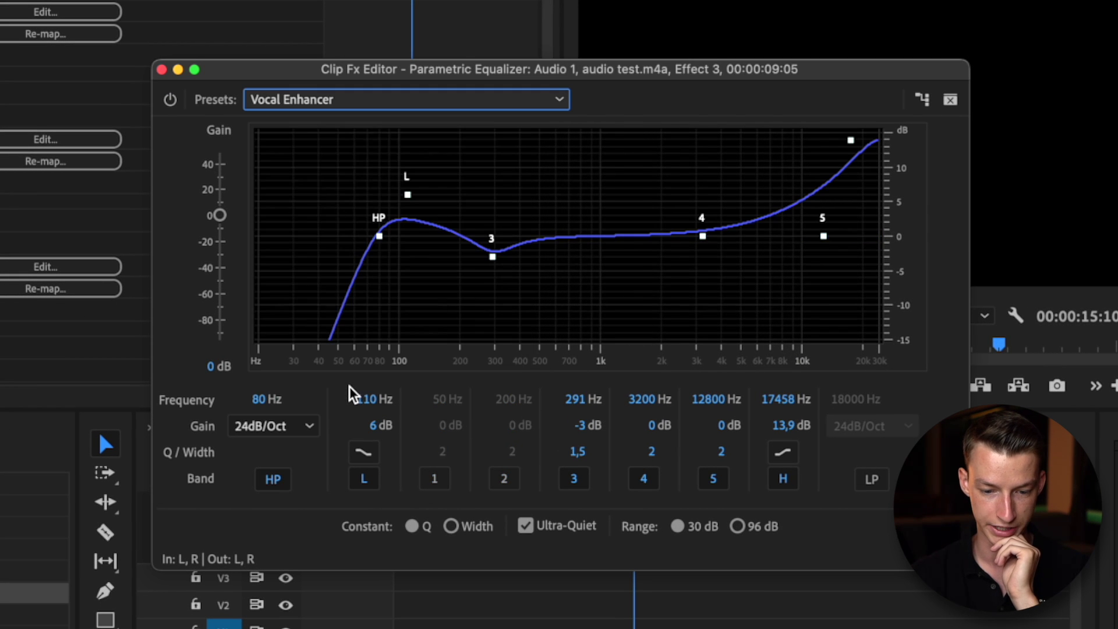
click(162, 69)
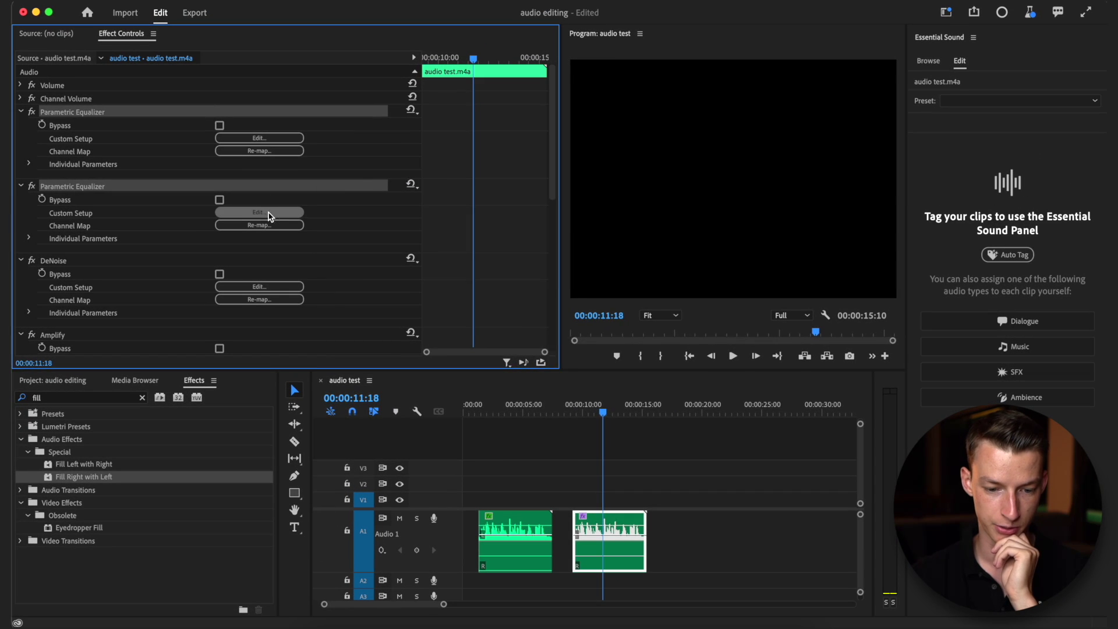
- Pull the second equalizer's band 3 down to cut about 9.2 dB at 765 Hz
click(268, 214)
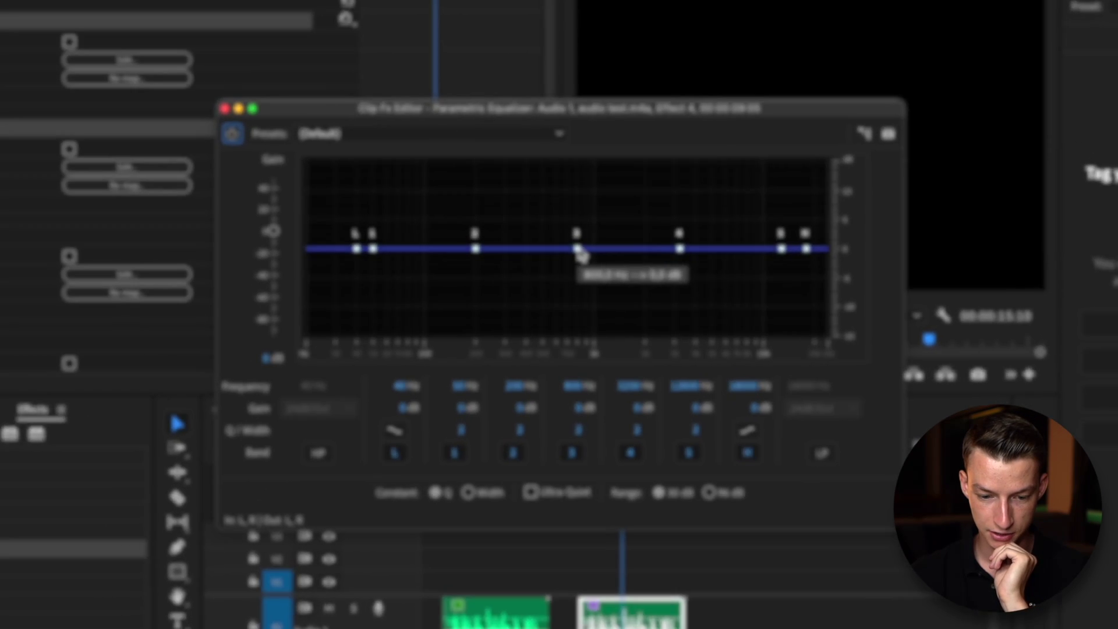
drag(573, 270, 577, 299)
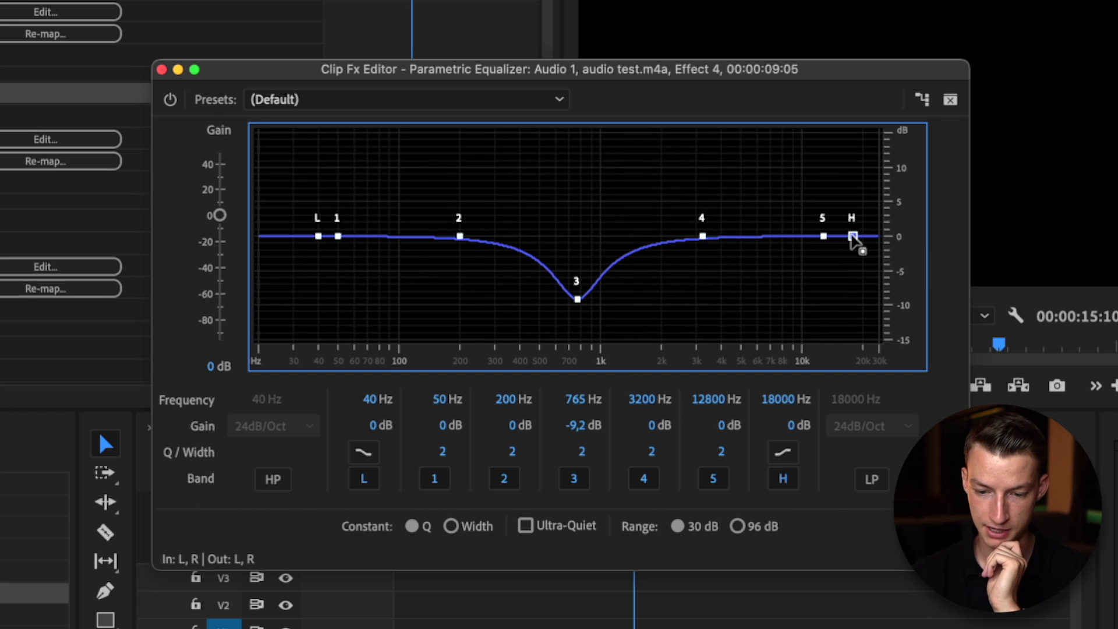
drag(854, 238, 808, 269)
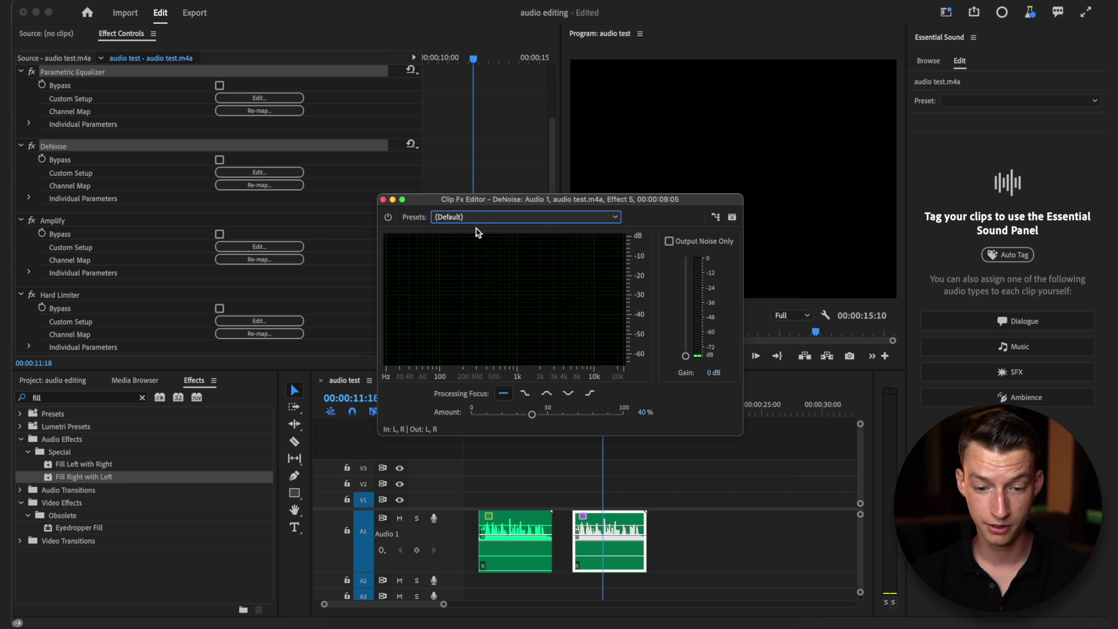
- Set DeNoise to the Light Noise Reduction preset at 20%
click(481, 219)
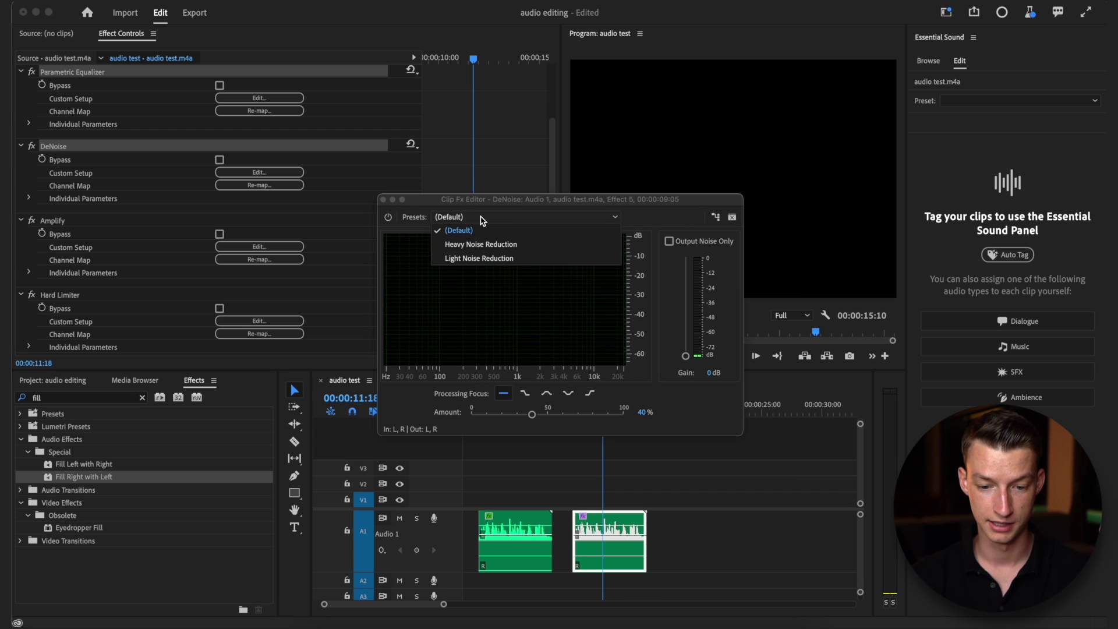
click(481, 259)
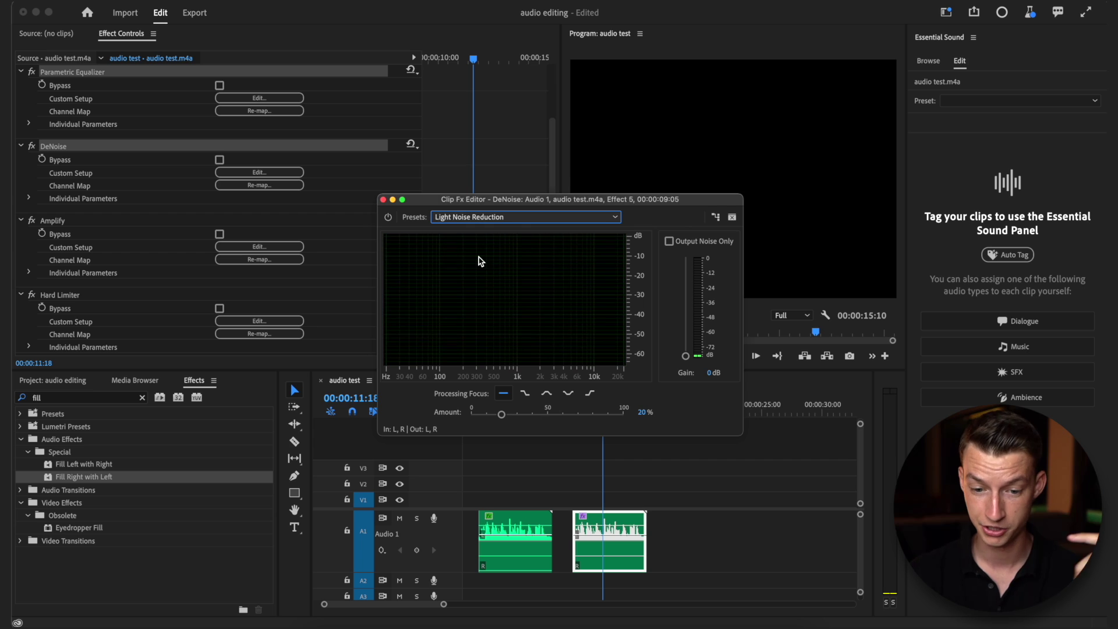
click(383, 200)
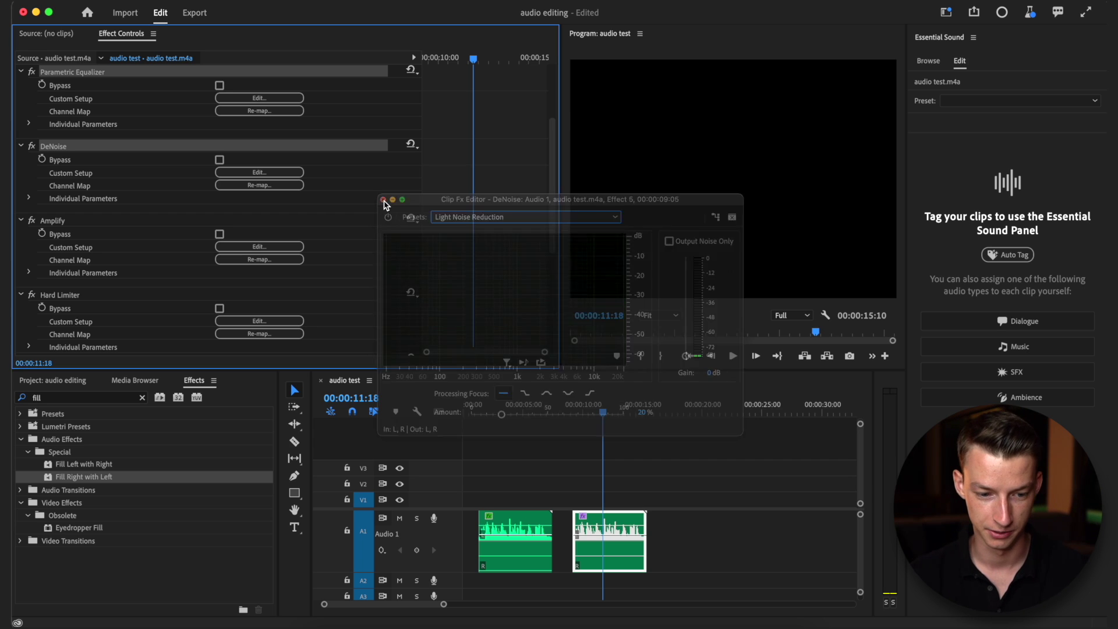
- Apply the +6dB Boost preset to Amplify, raising both channels by 6 dB
shift+click(80, 224)
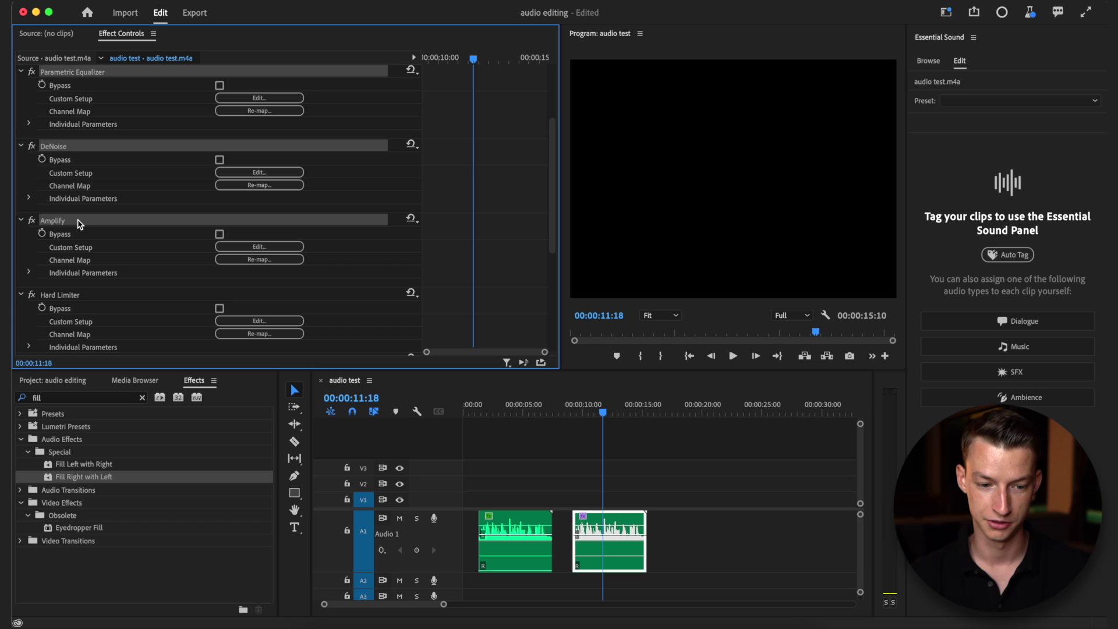
click(259, 246)
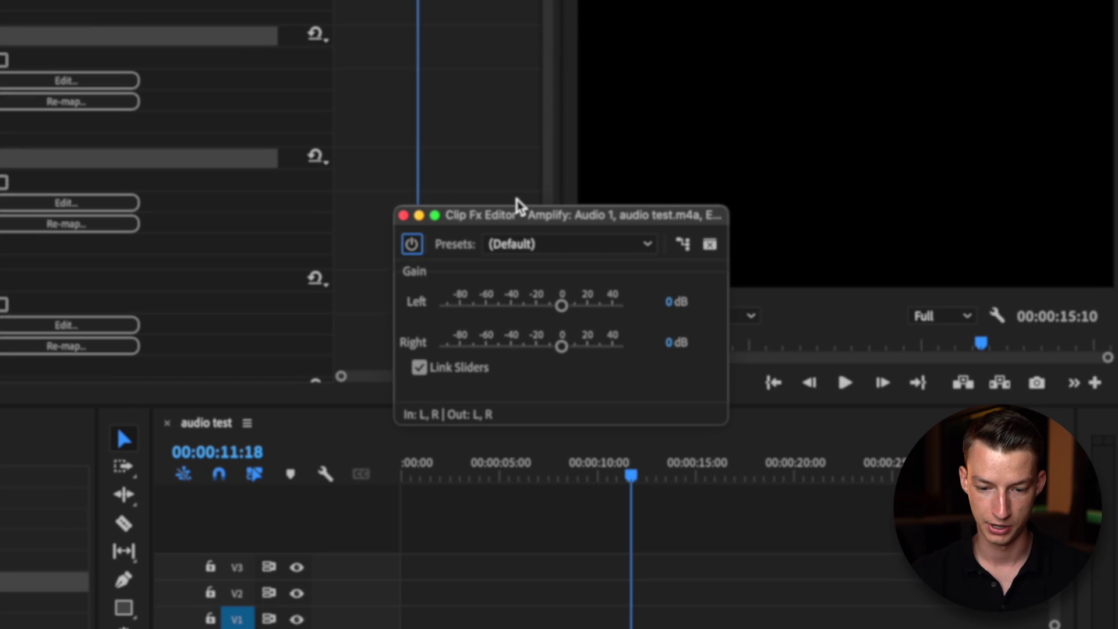
click(568, 252)
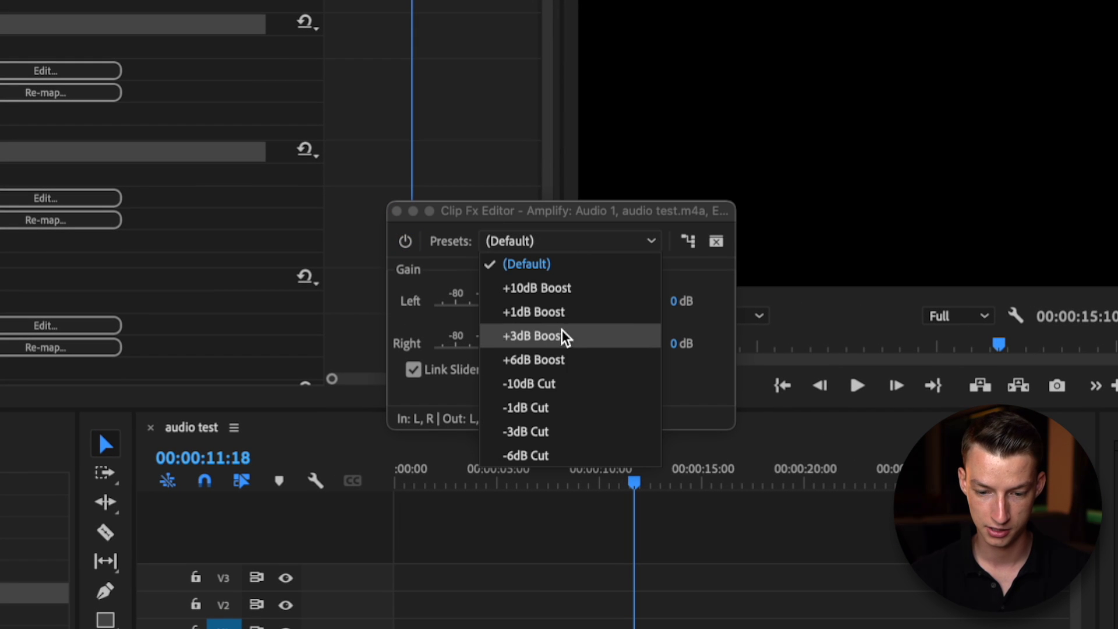
click(563, 364)
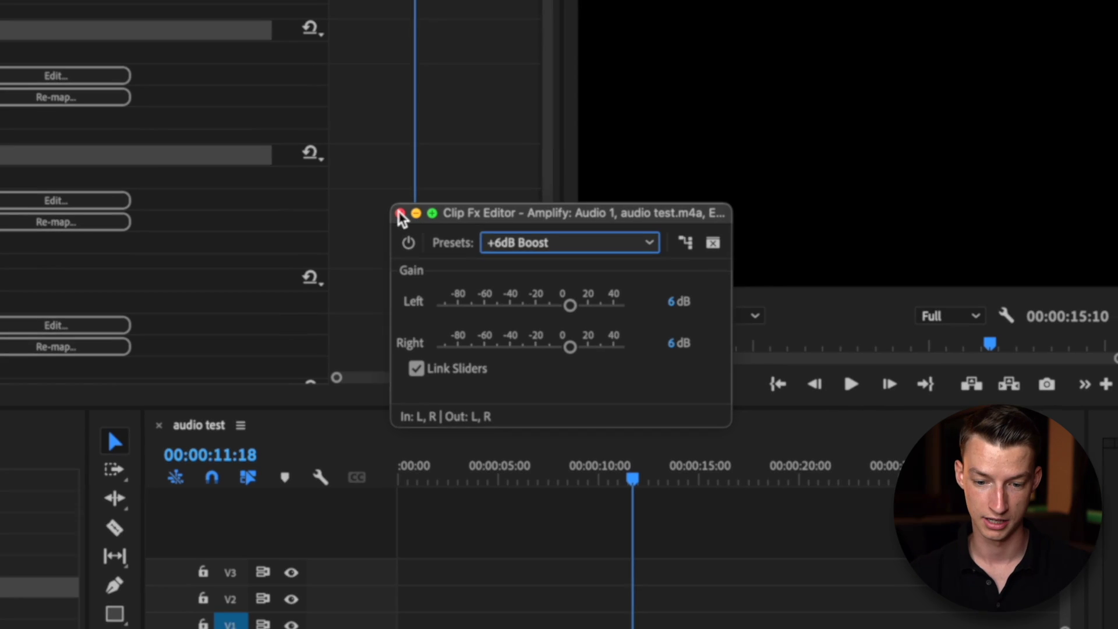
click(396, 211)
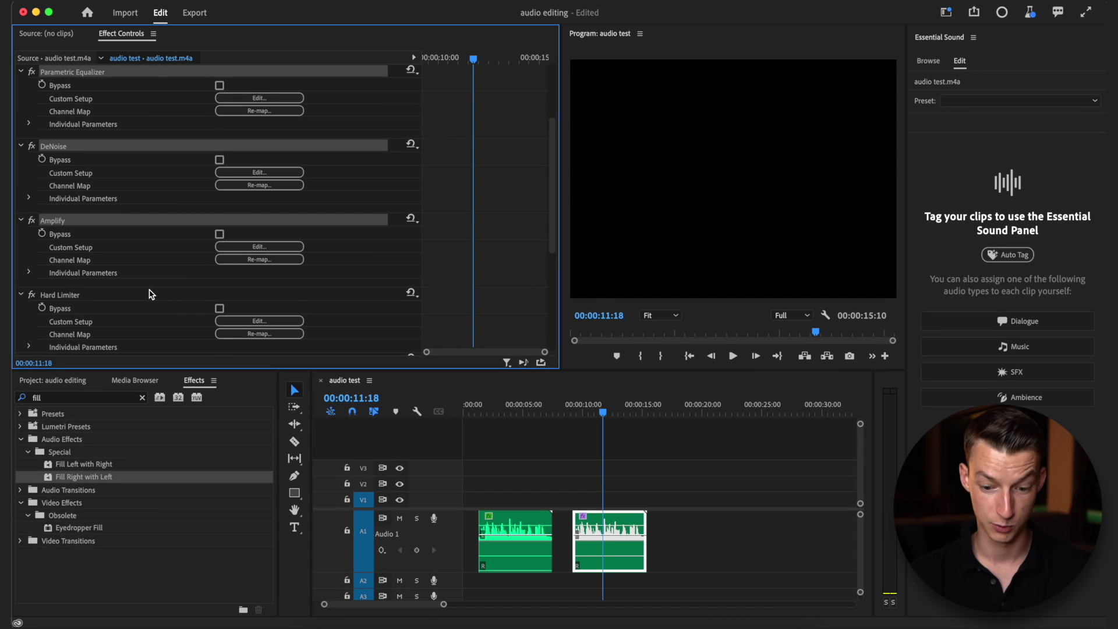
scroll(150, 294, down, 1)
click(85, 271)
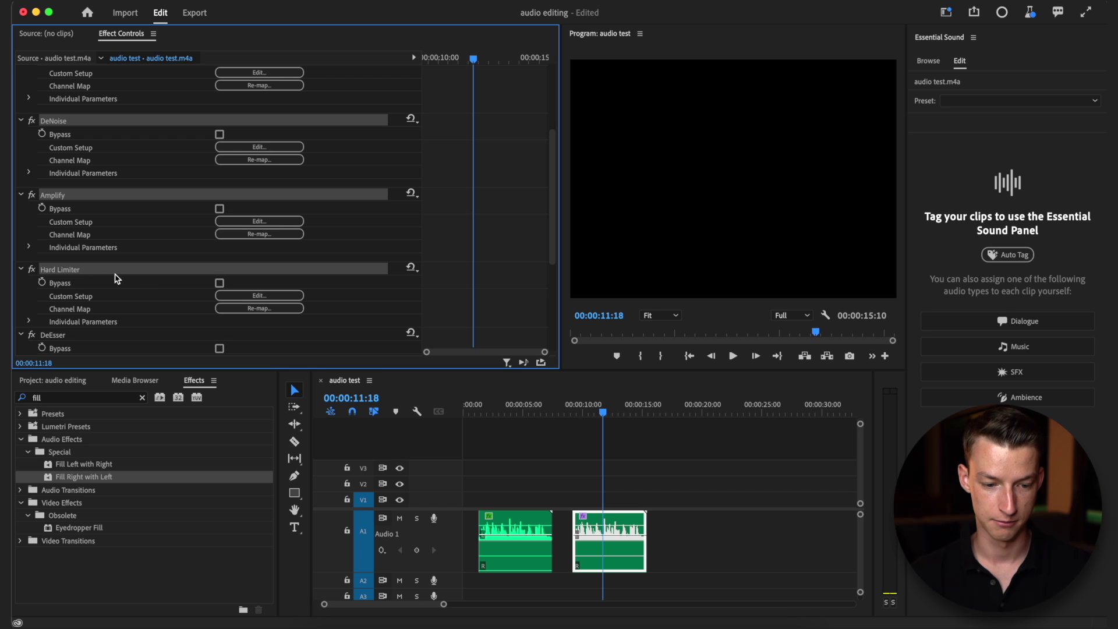
click(114, 279)
click(121, 271)
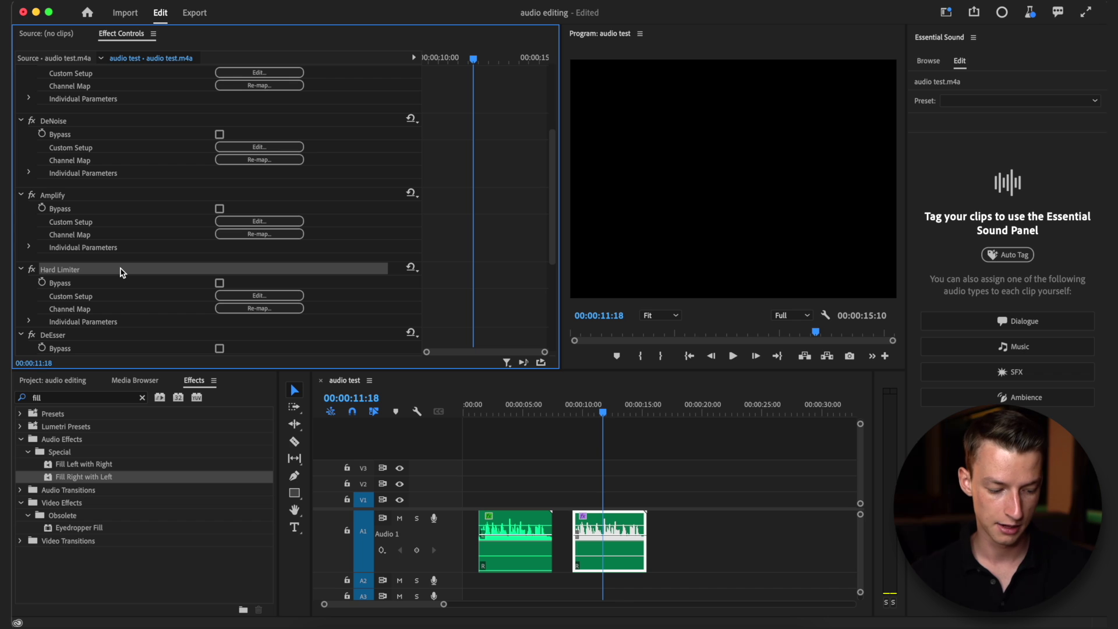
- Cap Hard Limiter at -4.0 dB and keep DeEsser's default -40 dB threshold, 5000 Hz
click(243, 295)
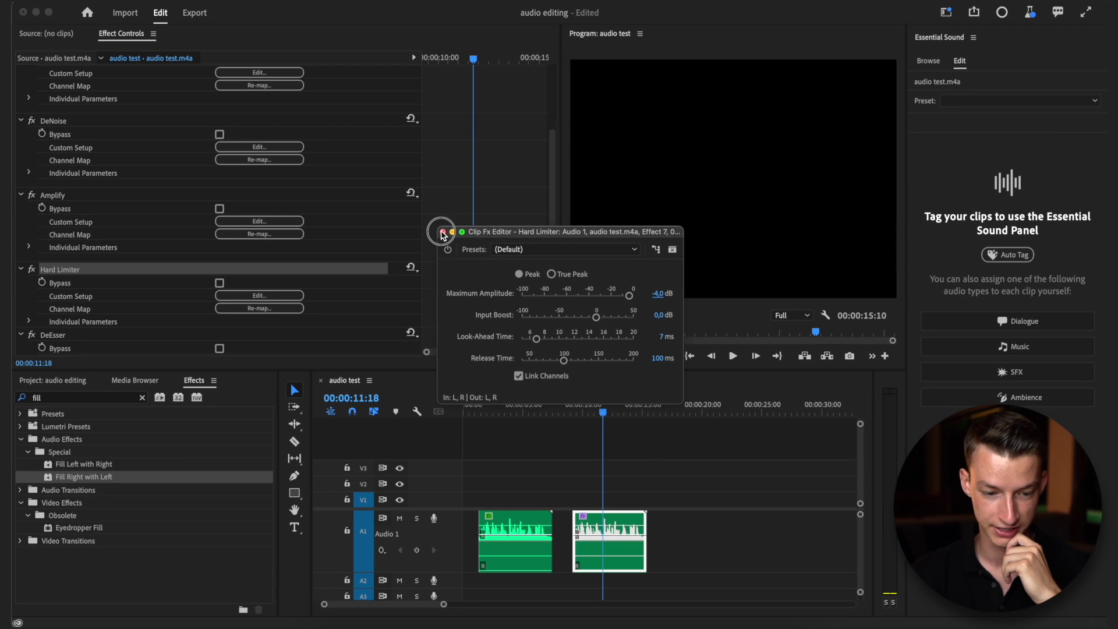
click(442, 233)
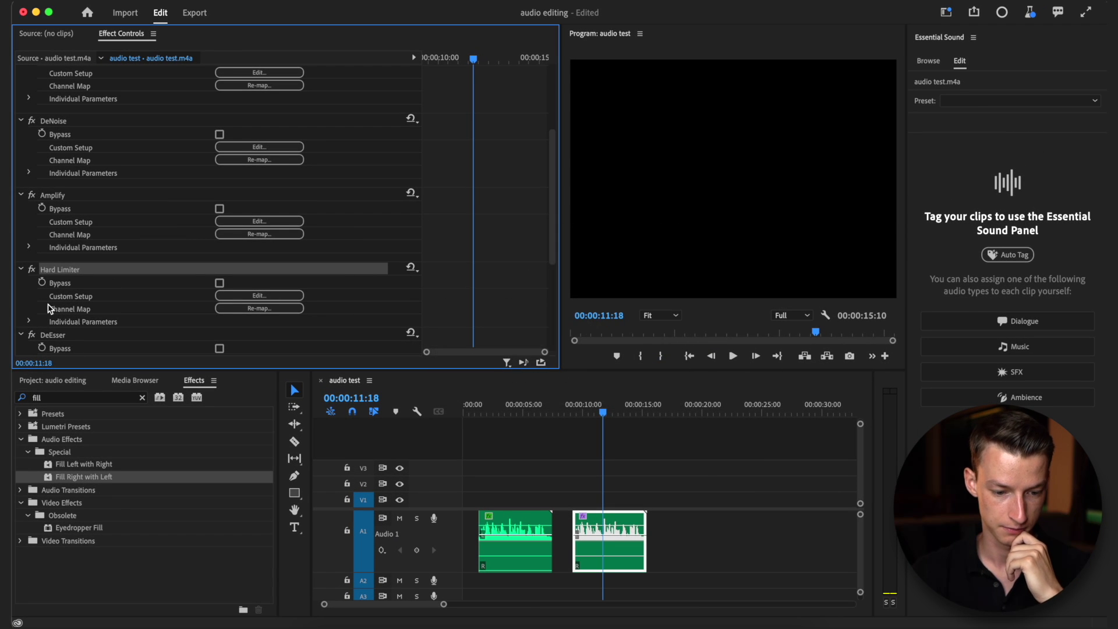
scroll(52, 308, down, 1)
double_click(107, 272)
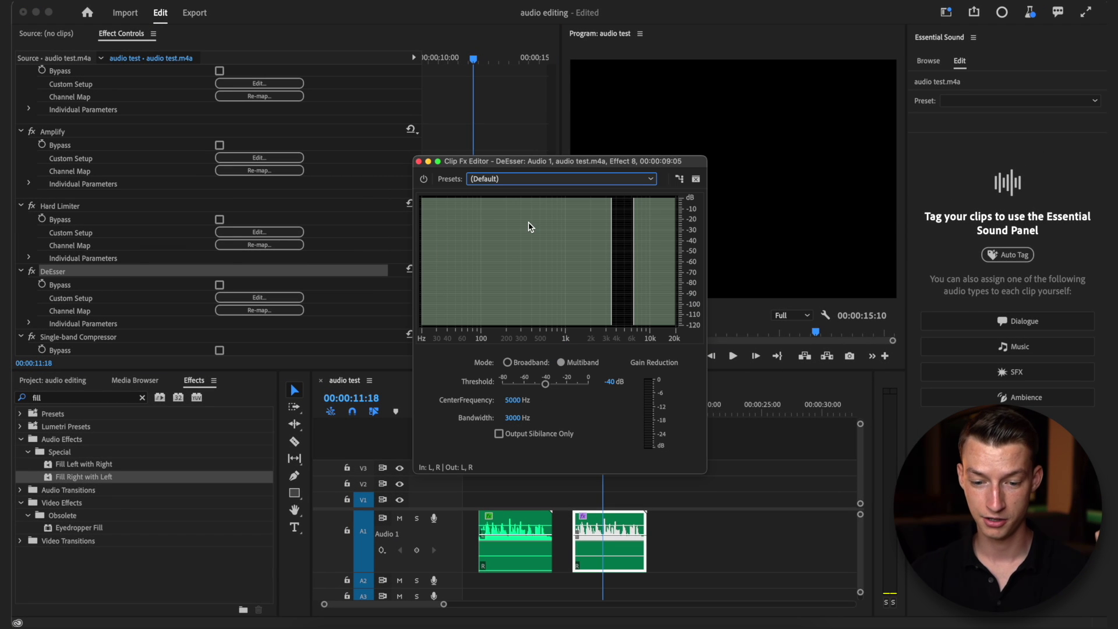
scroll(102, 221, down, 2)
click(102, 216)
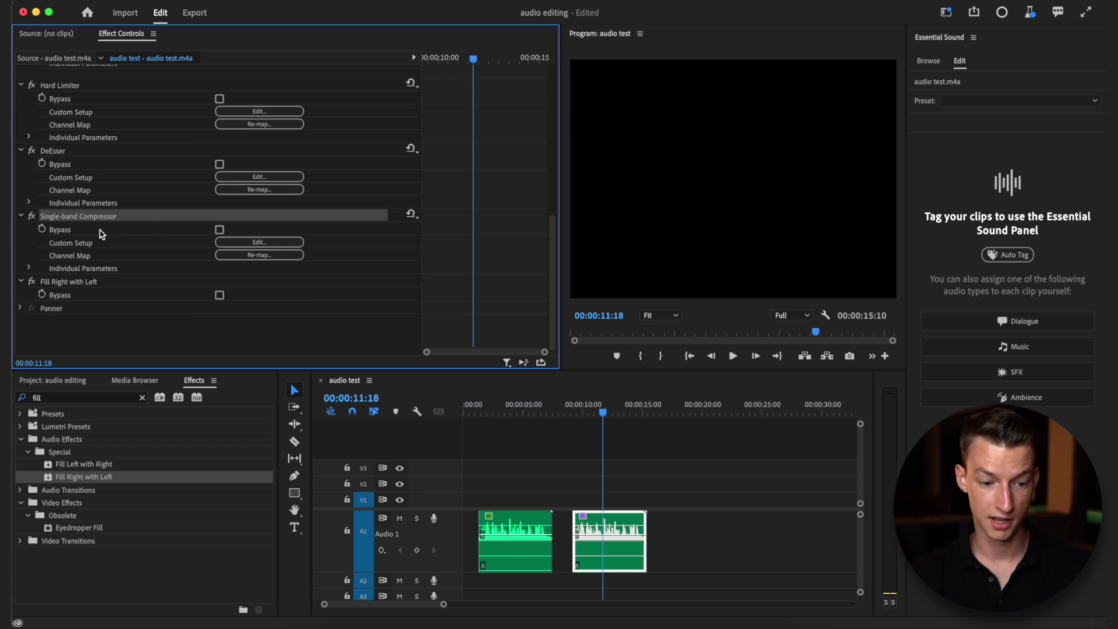
- Set the Single-band Compressor threshold to -20 dB, ratio 4:1 and attack 7 ms
click(275, 243)
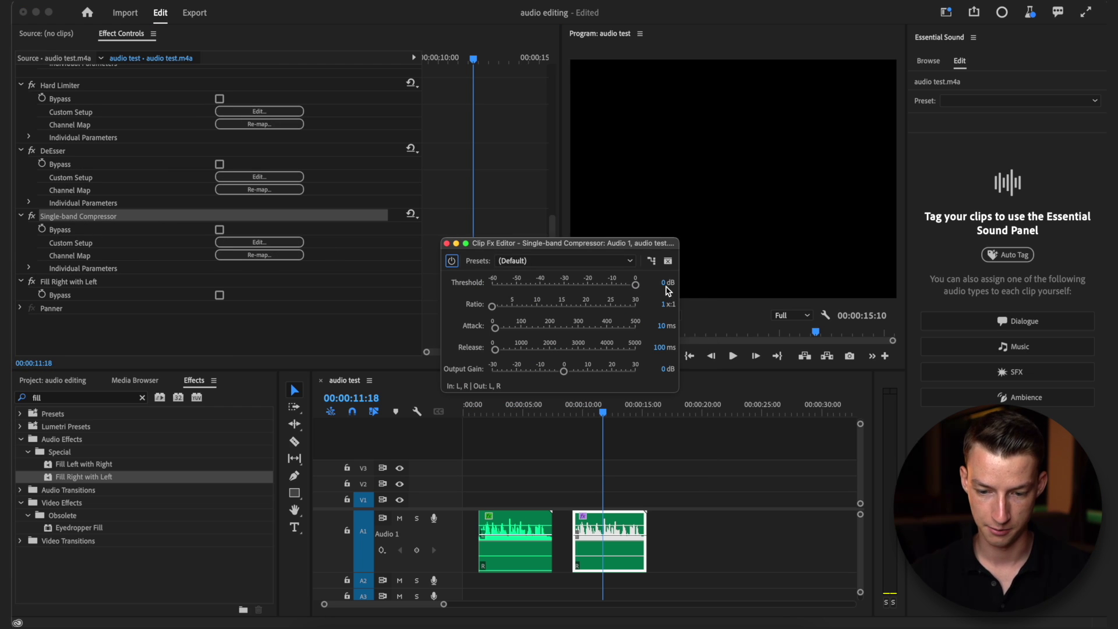
text(-20)
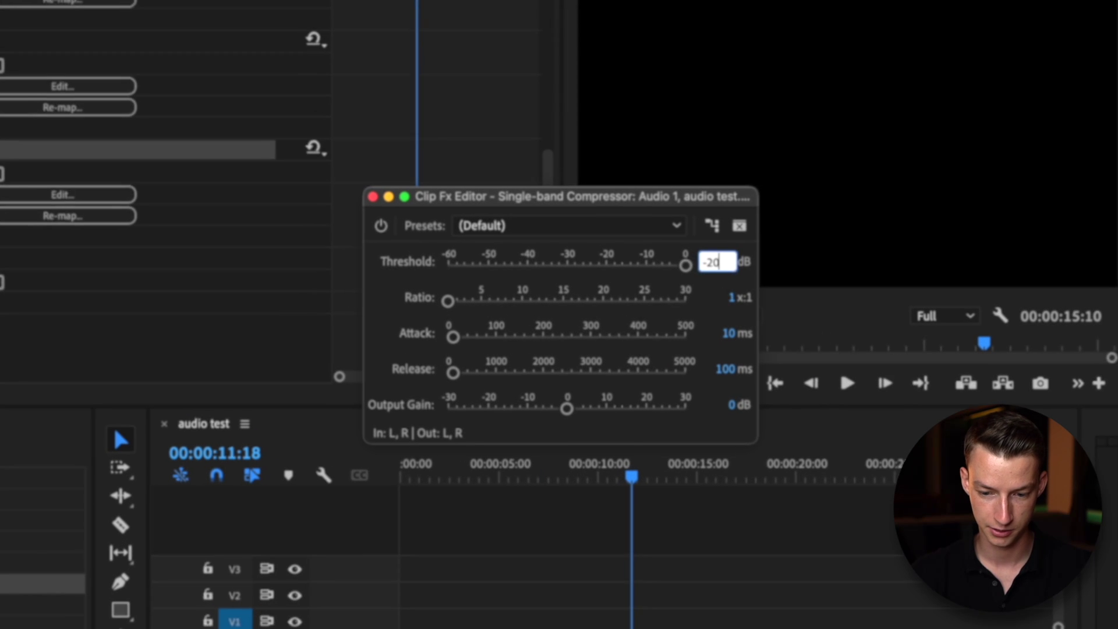
key(Return)
click(664, 304)
text(3)
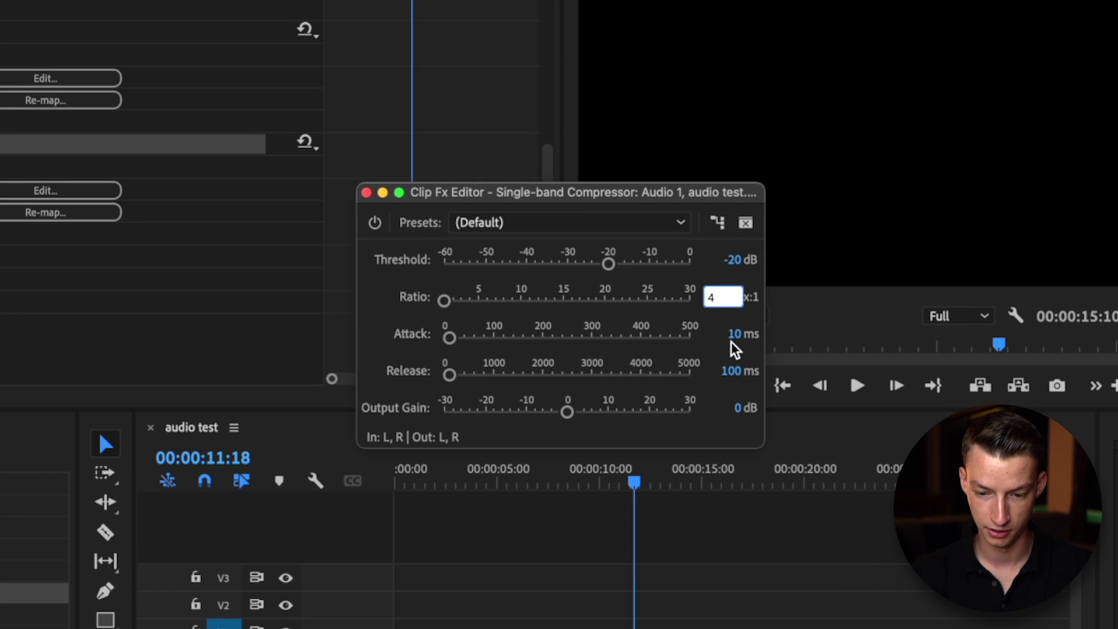
key(Return)
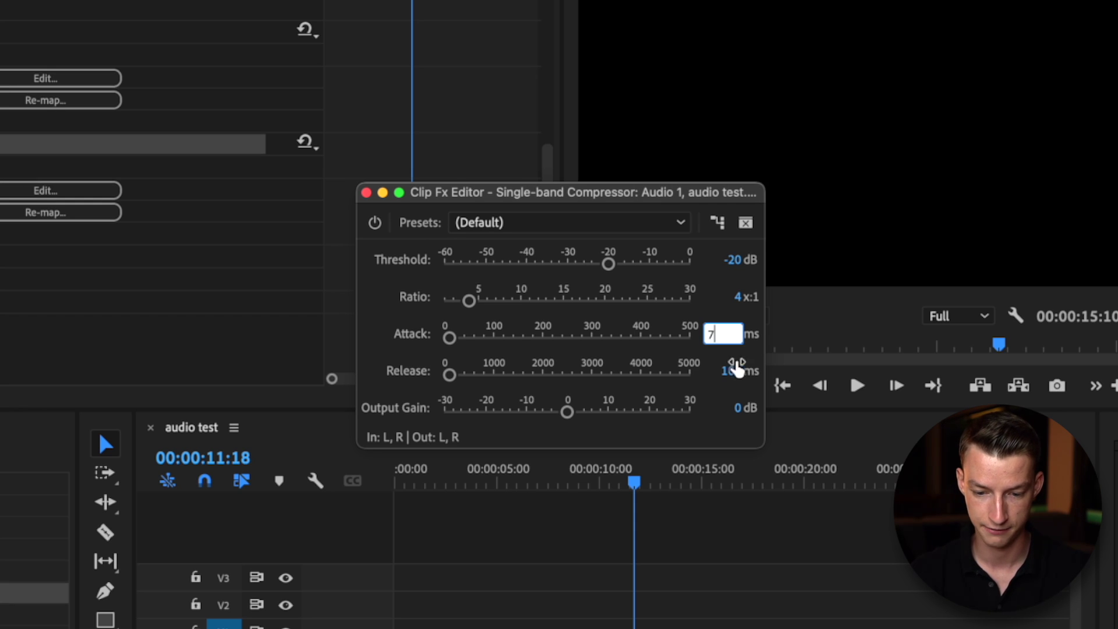
key(Return)
click(738, 407)
- Enter 2 dB compressor output gain, then preview the processed voice from about 10:17
text(2)
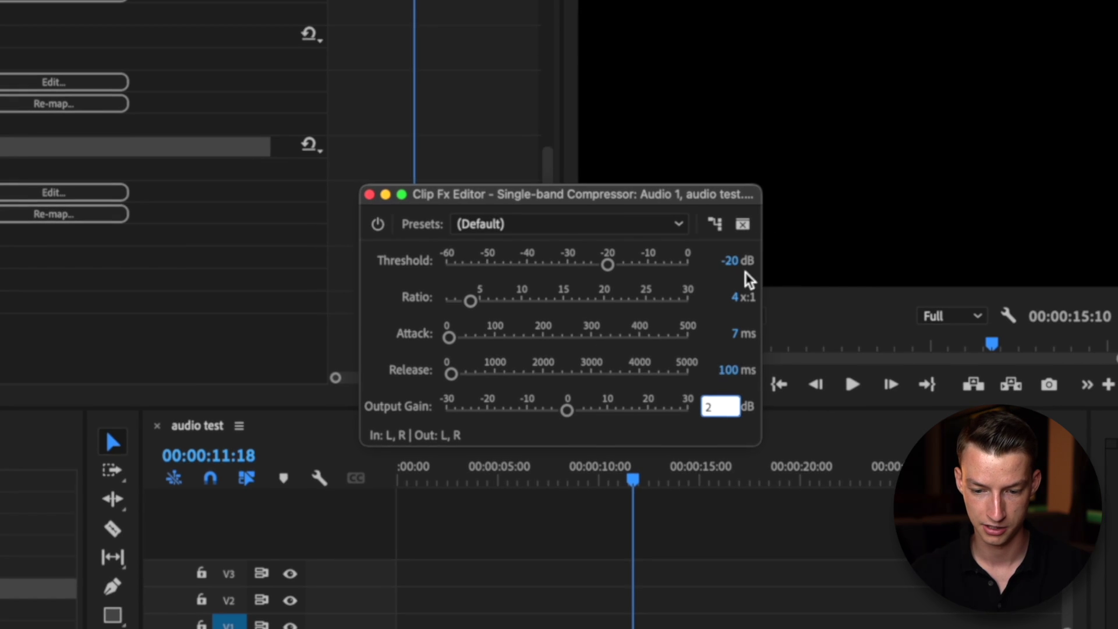
click(369, 193)
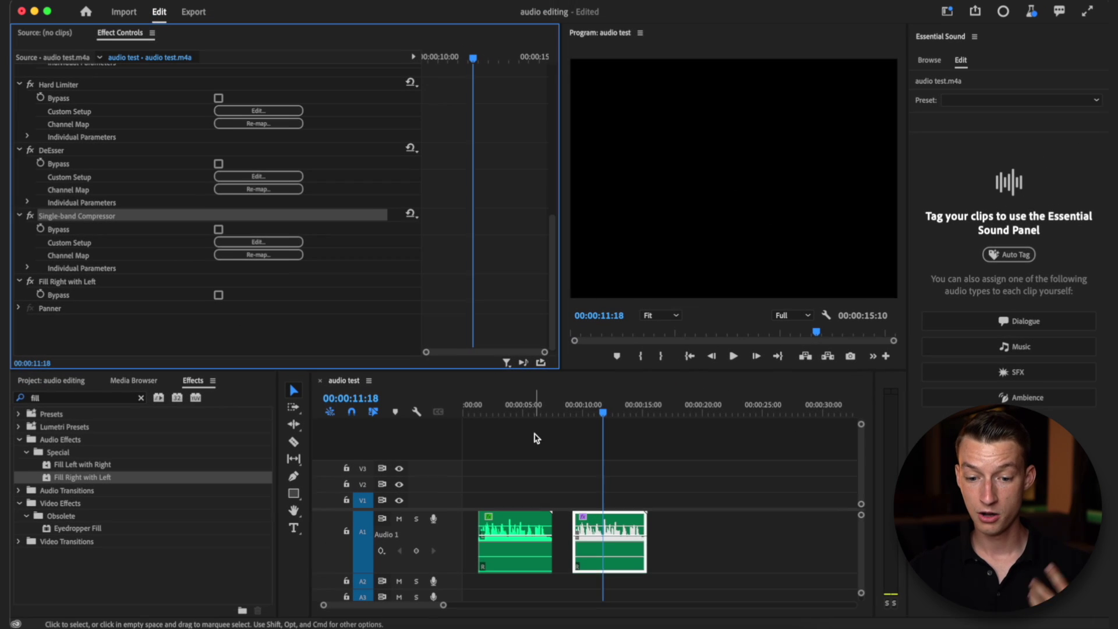
click(589, 406)
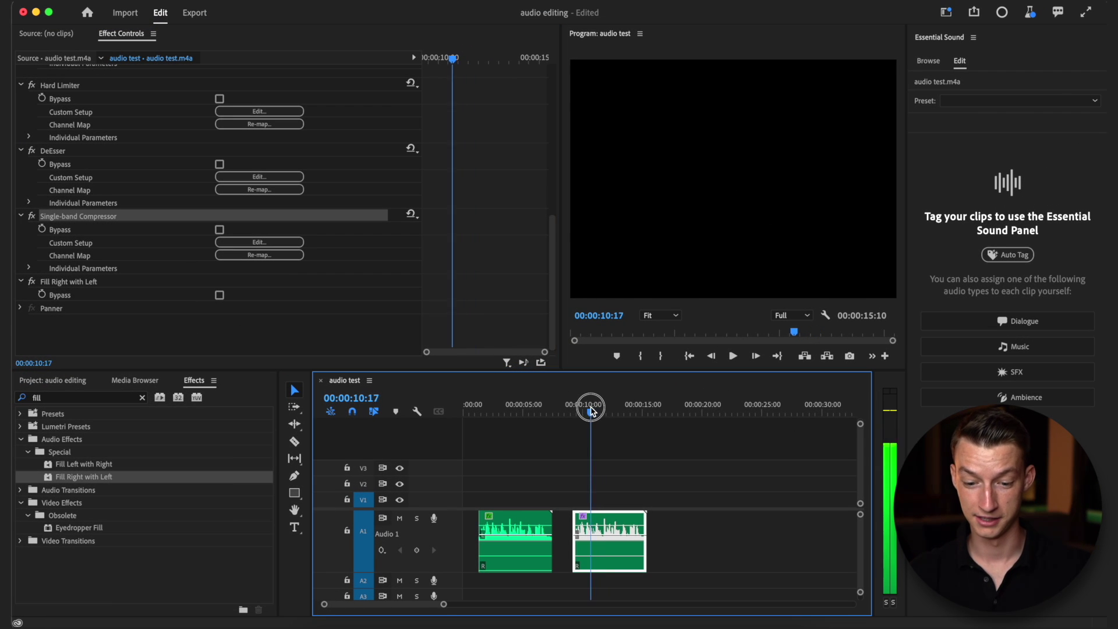
key(space)
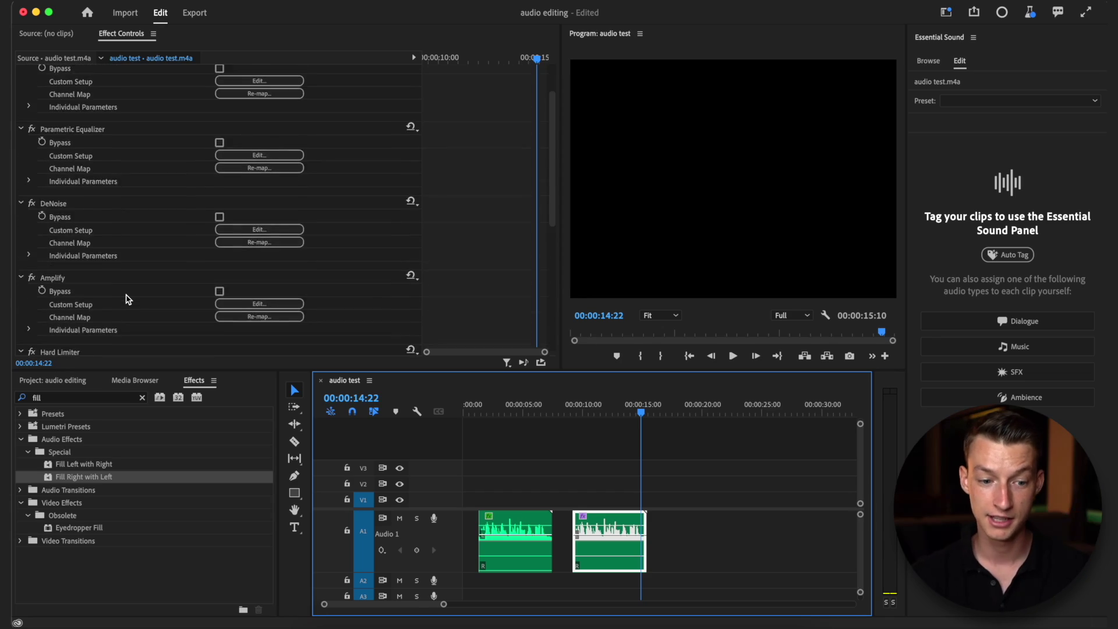
- Delete the extra Parametric Equalizer, DeEsser and Hard Limiter effects from the clip's effect stack
click(97, 114)
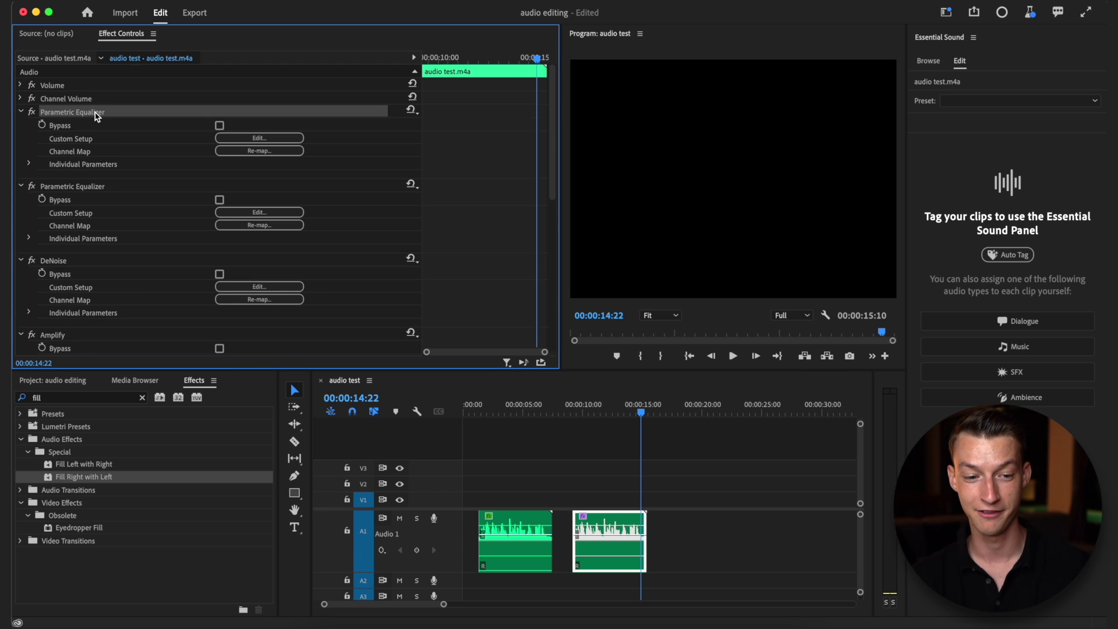
key(Delete)
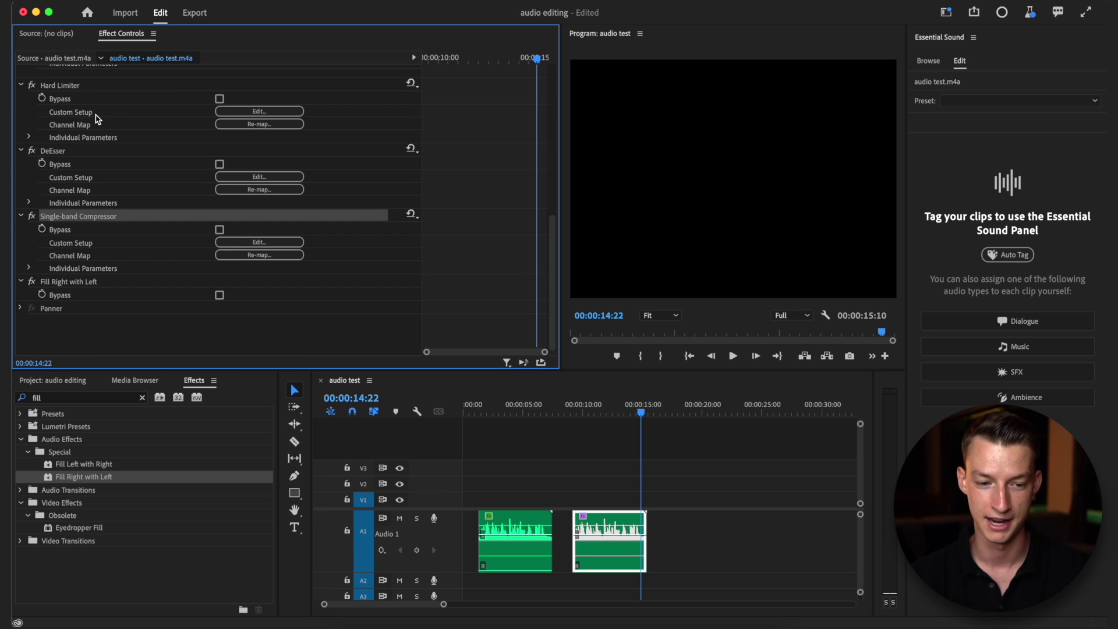
shift+click(98, 154)
scroll(98, 156, up, 3)
shift+click(75, 201)
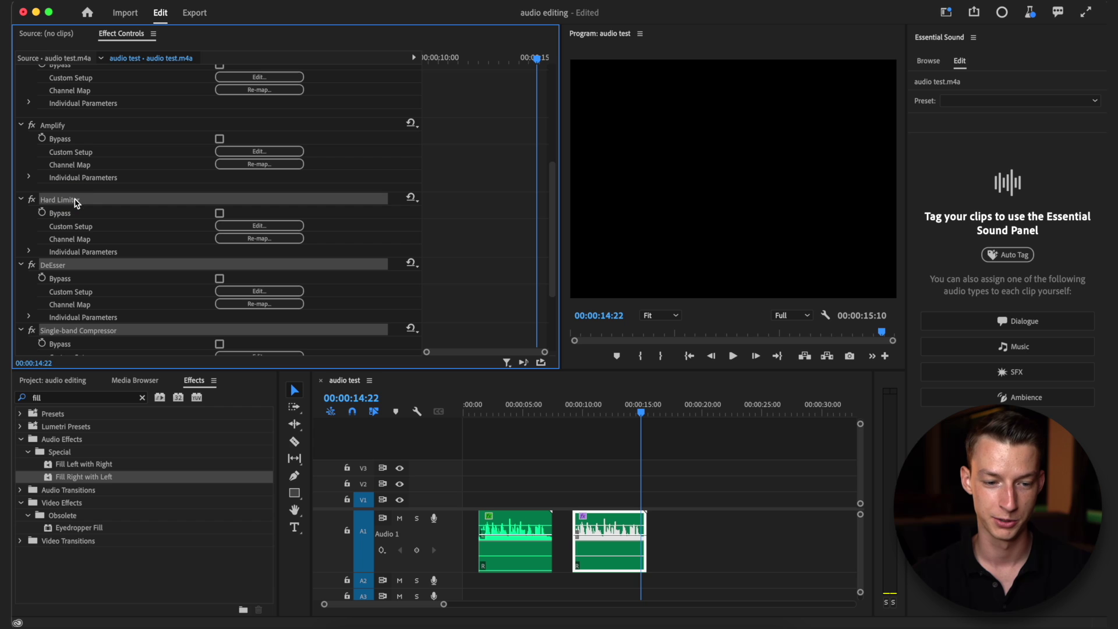
key(Delete)
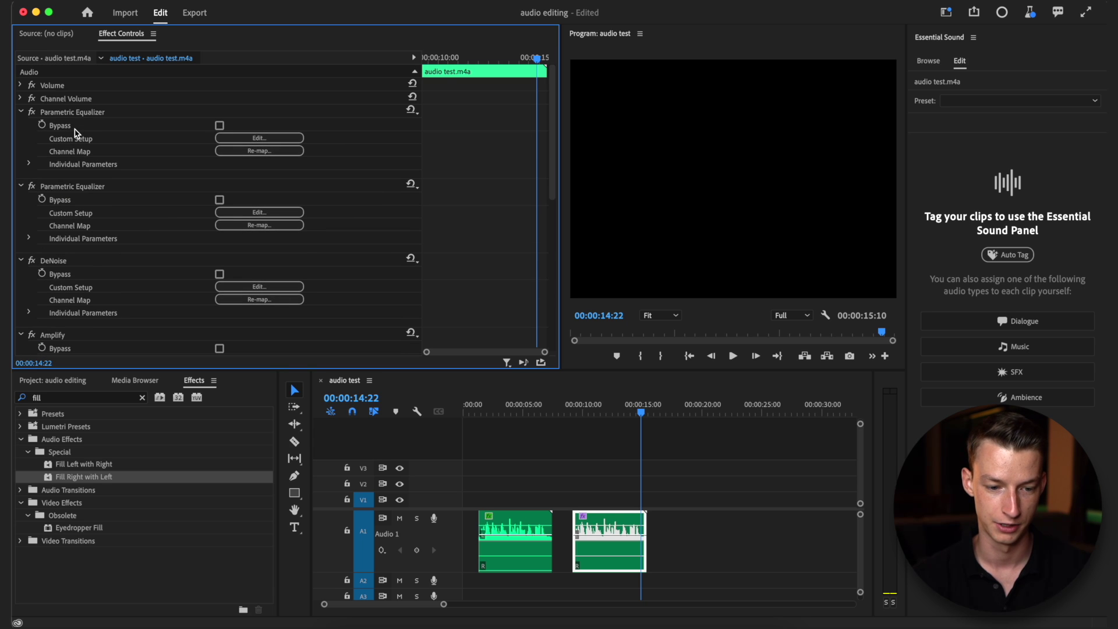
click(68, 113)
key(Delete)
- Multi-select the effects from Fill Right with Left up through Parametric Equalizer and right-click the selection
click(59, 282)
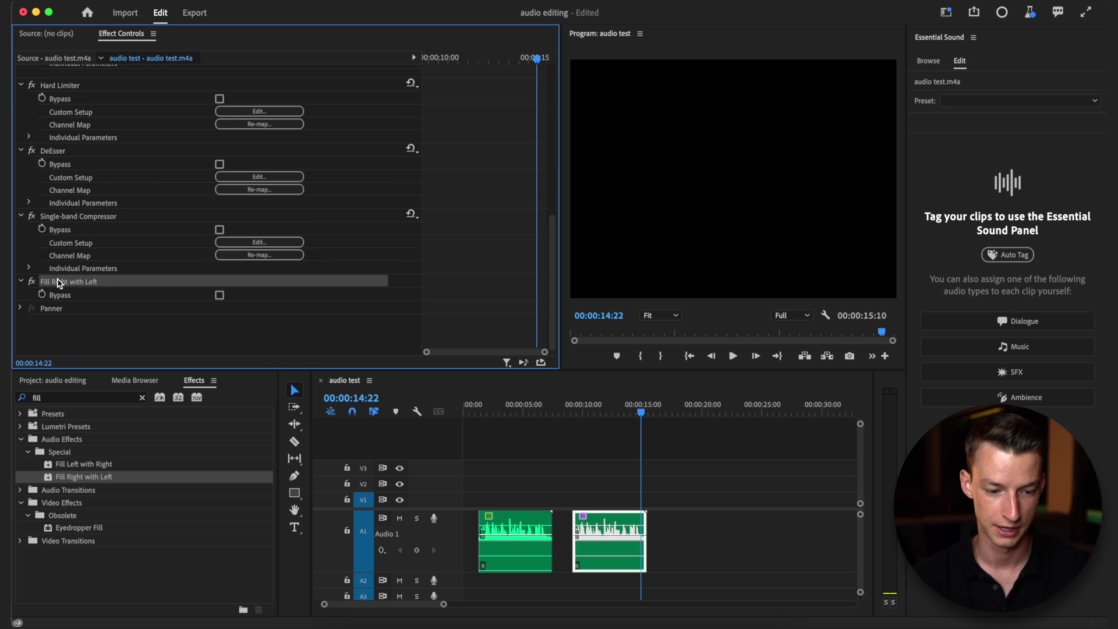
scroll(75, 175, up, 3)
shift+click(74, 175)
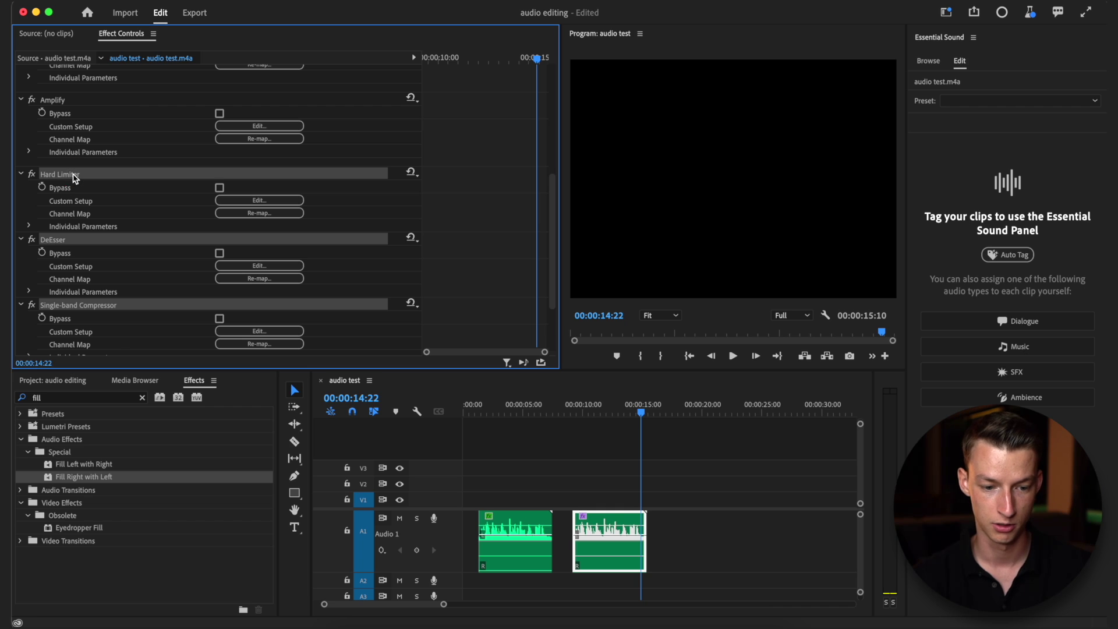
shift+click(55, 101)
scroll(56, 110, up, 5)
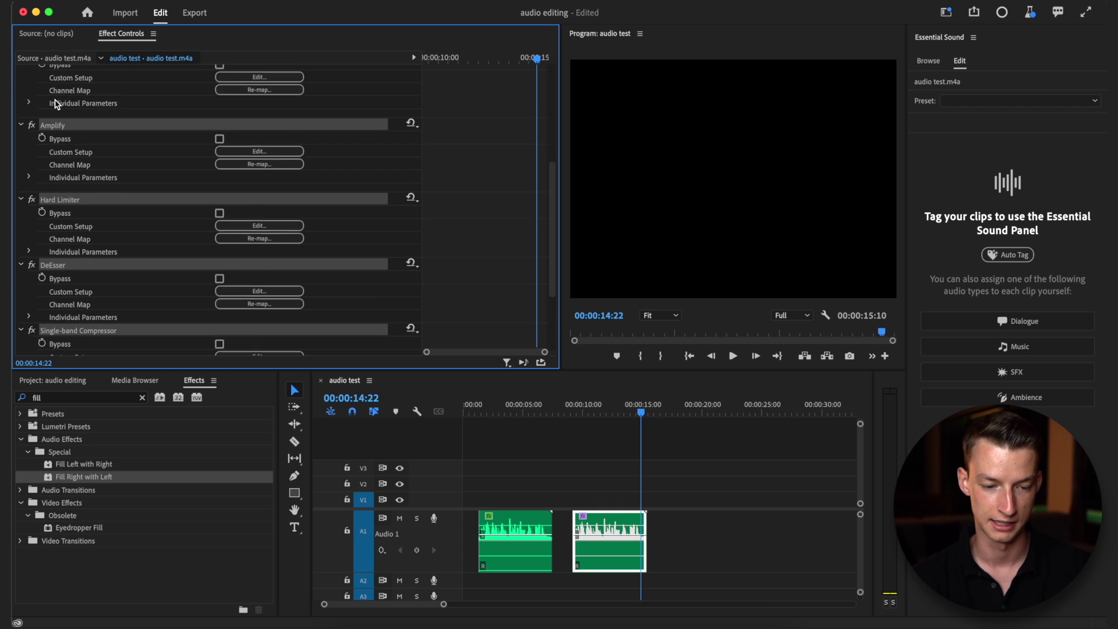
shift+click(70, 181)
shift+click(82, 108)
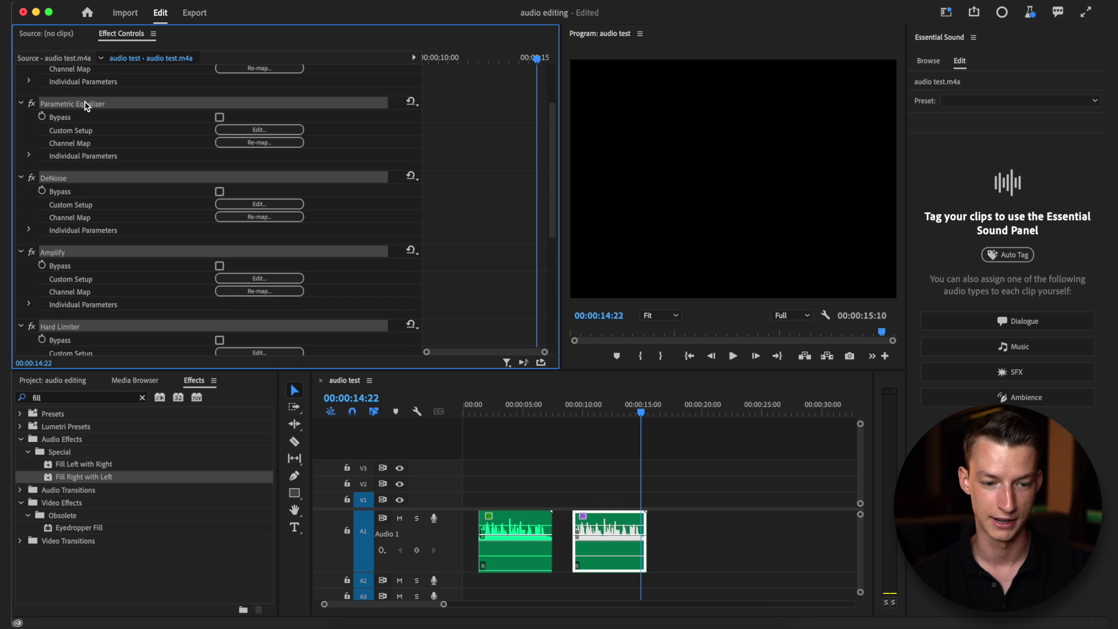
scroll(82, 108, up, 3)
right_click(88, 117)
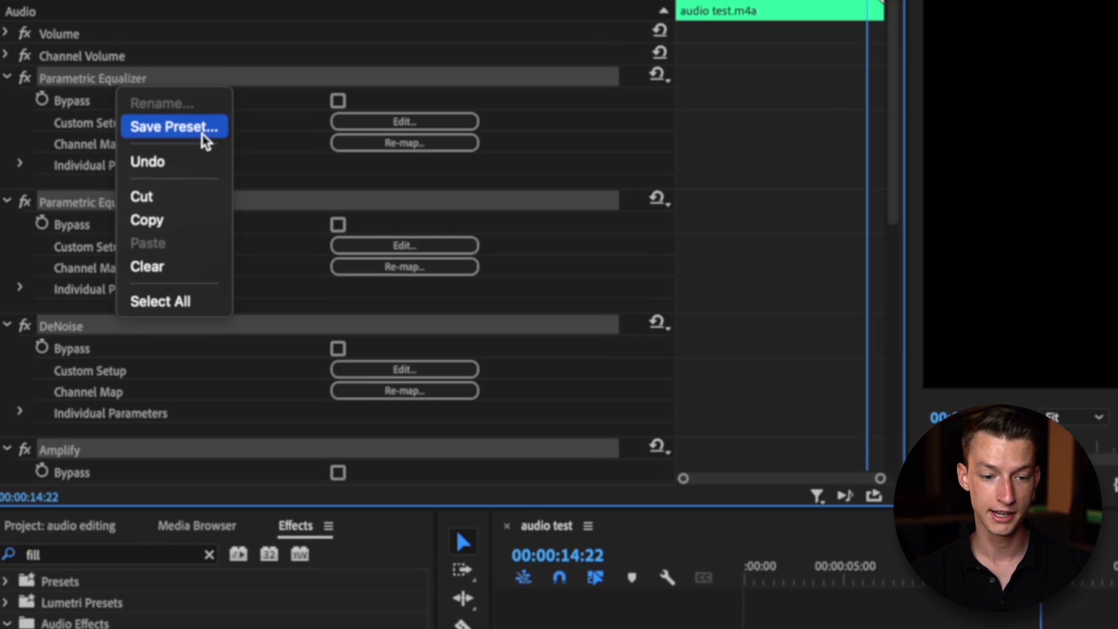
- Save the selected effect chain as a preset named 'Voice enhancer preset for yt'
click(227, 132)
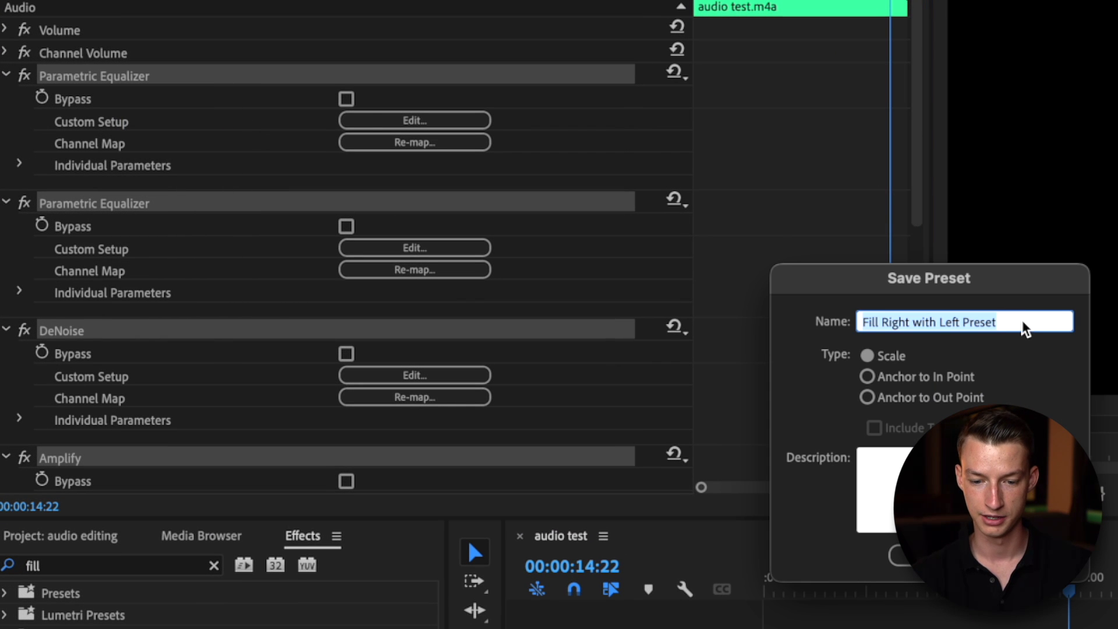
key(BackSpace)
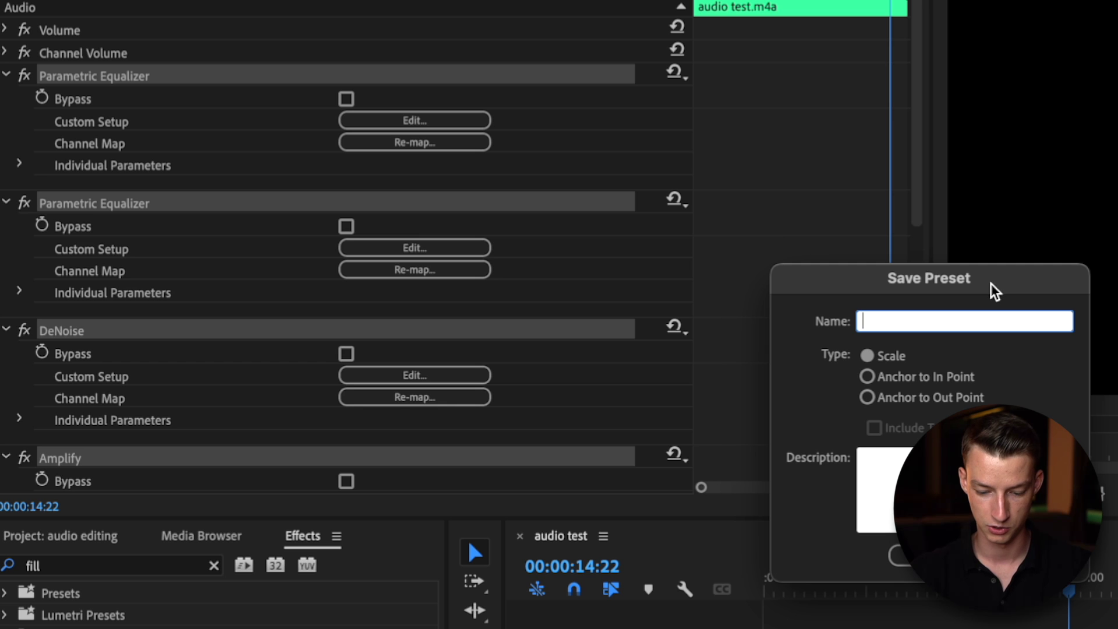
text(Voice end)
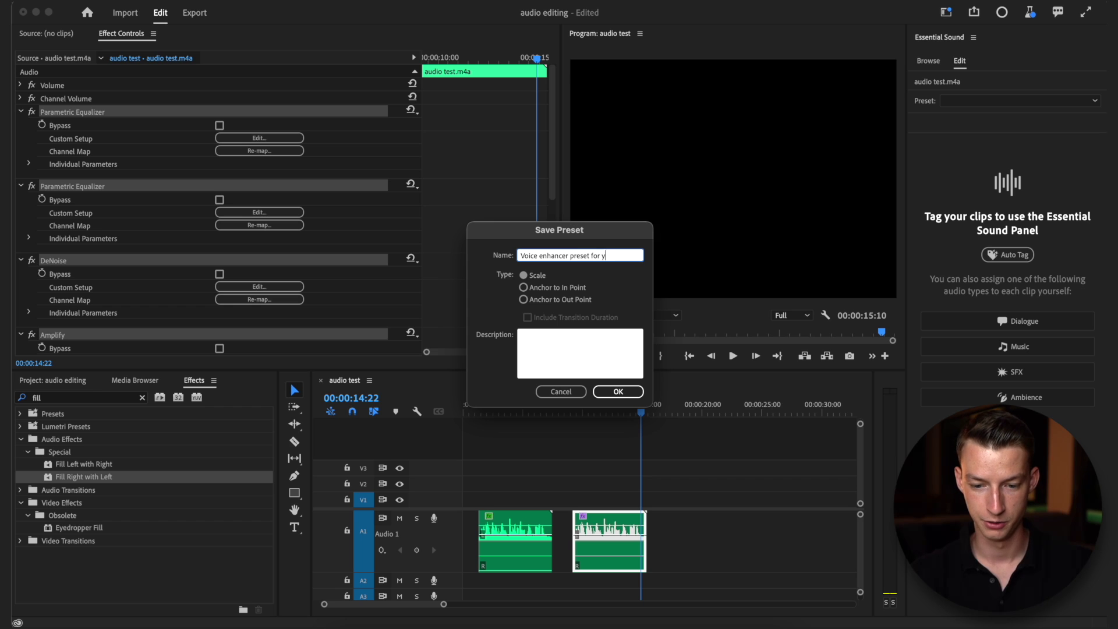
click(623, 394)
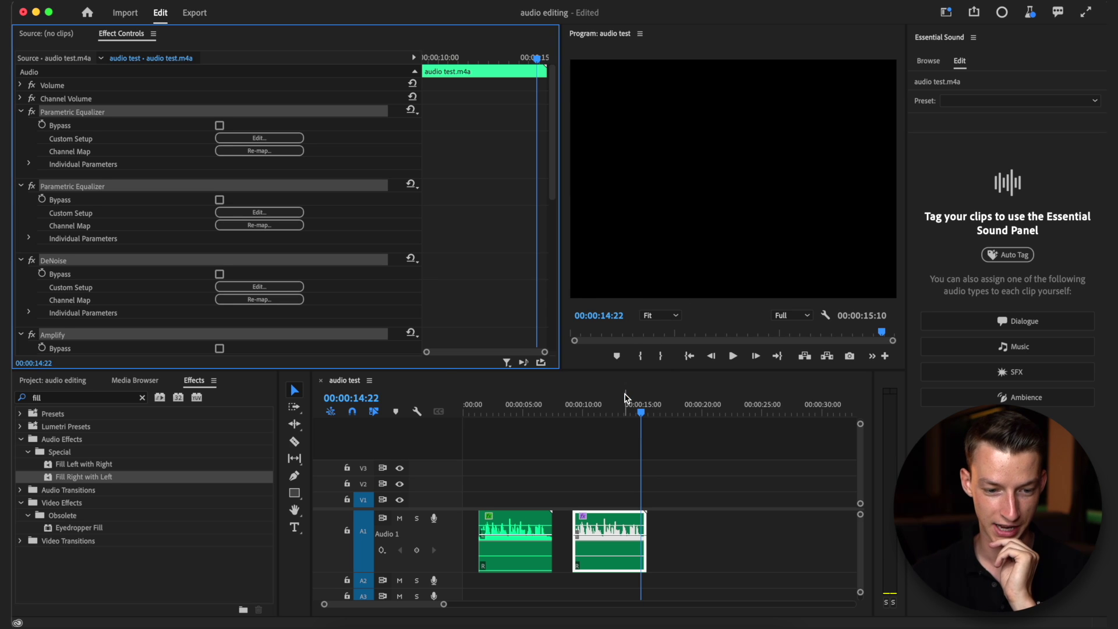
- Filter the Effects panel by 'voice' and select 'Voice enhancer preset for yt' under Presets
click(143, 397)
click(122, 397)
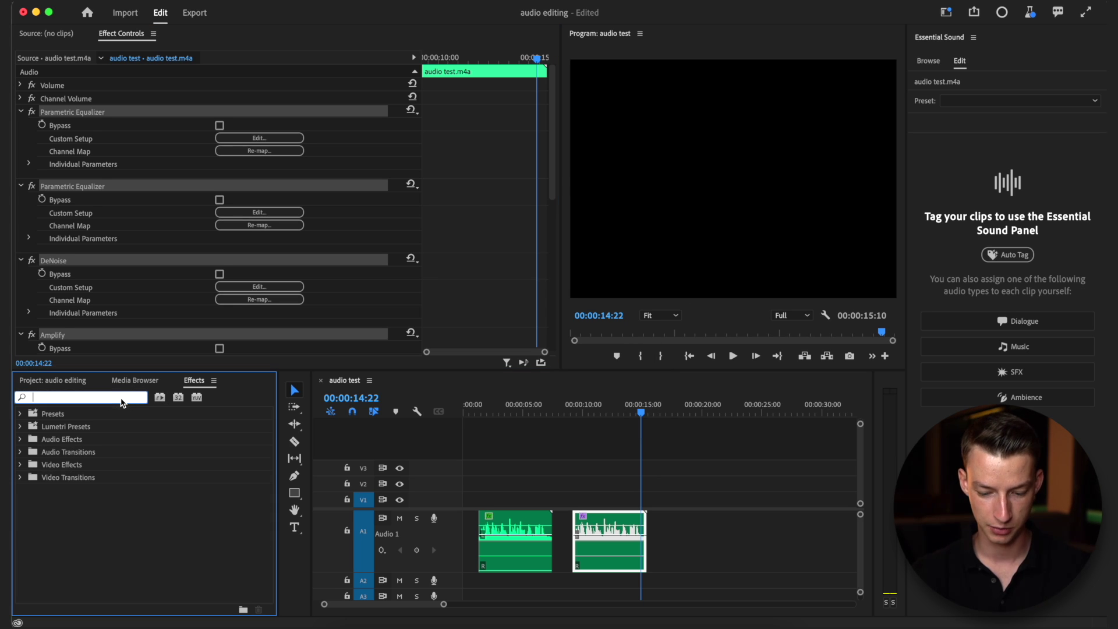
text(voice)
click(149, 419)
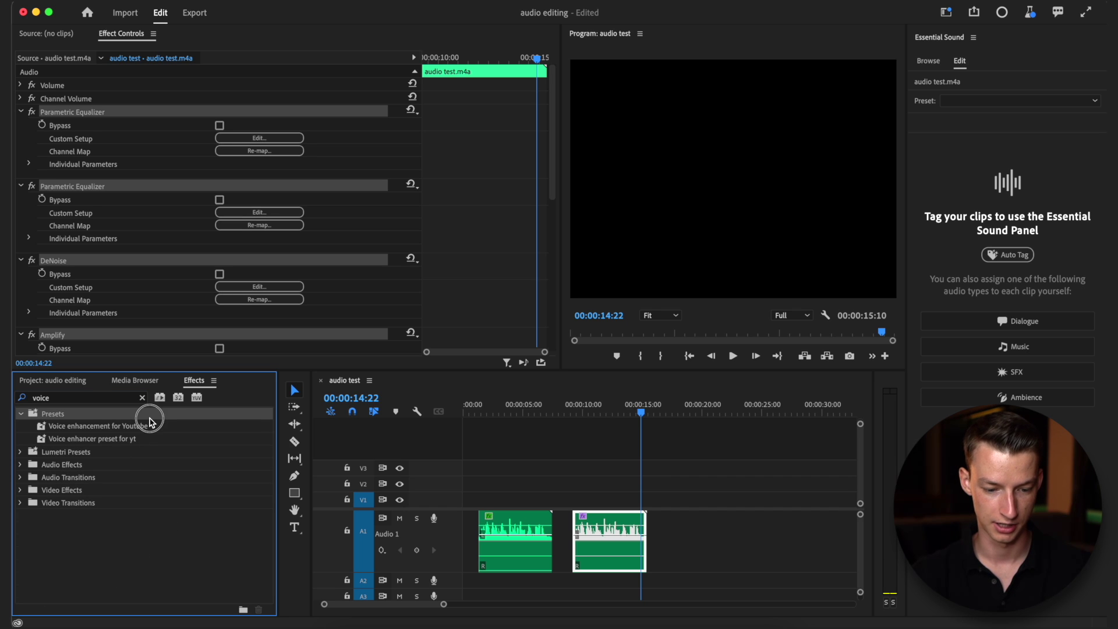
click(152, 441)
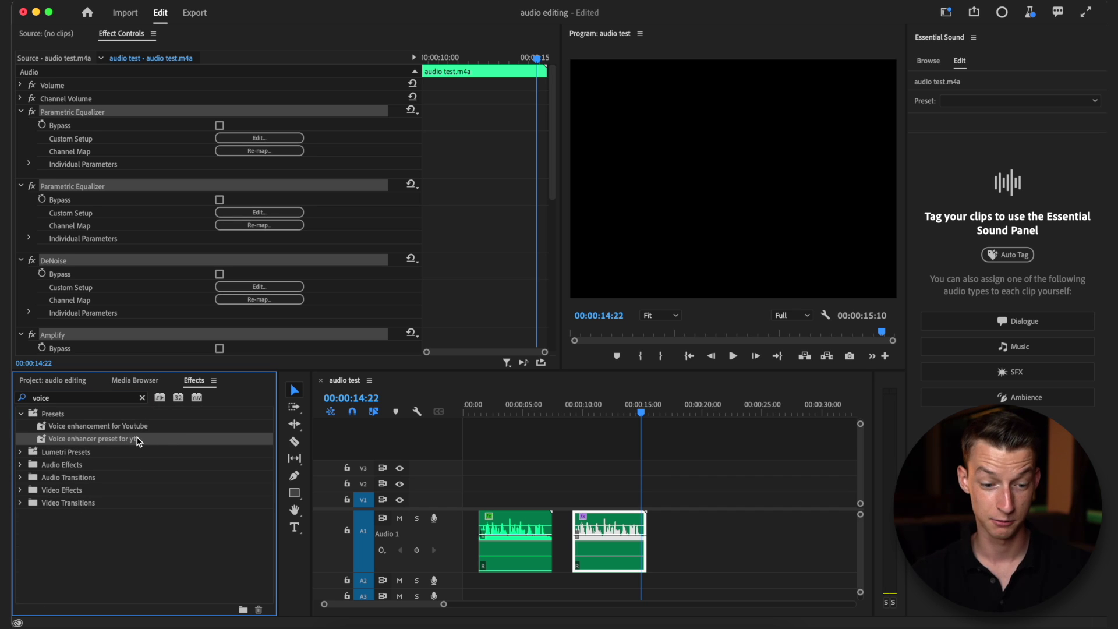